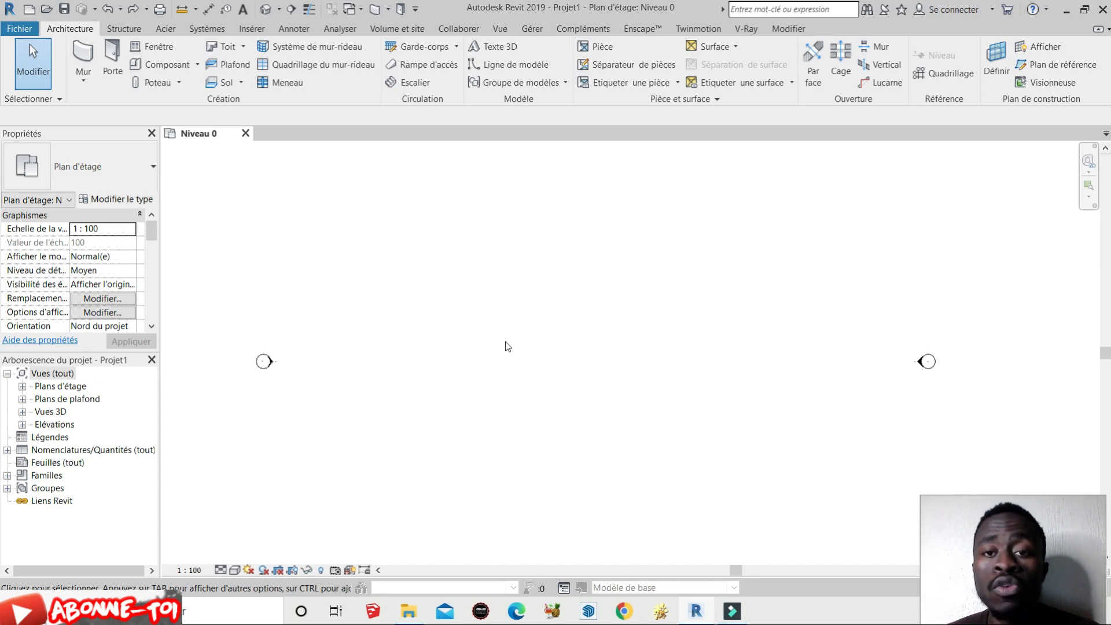
Draw a closed L-shaped outline of 200 mm architectural walls, with sides about 16 m on the west, 15 m on the south and 25 m on the east.
click(75, 86)
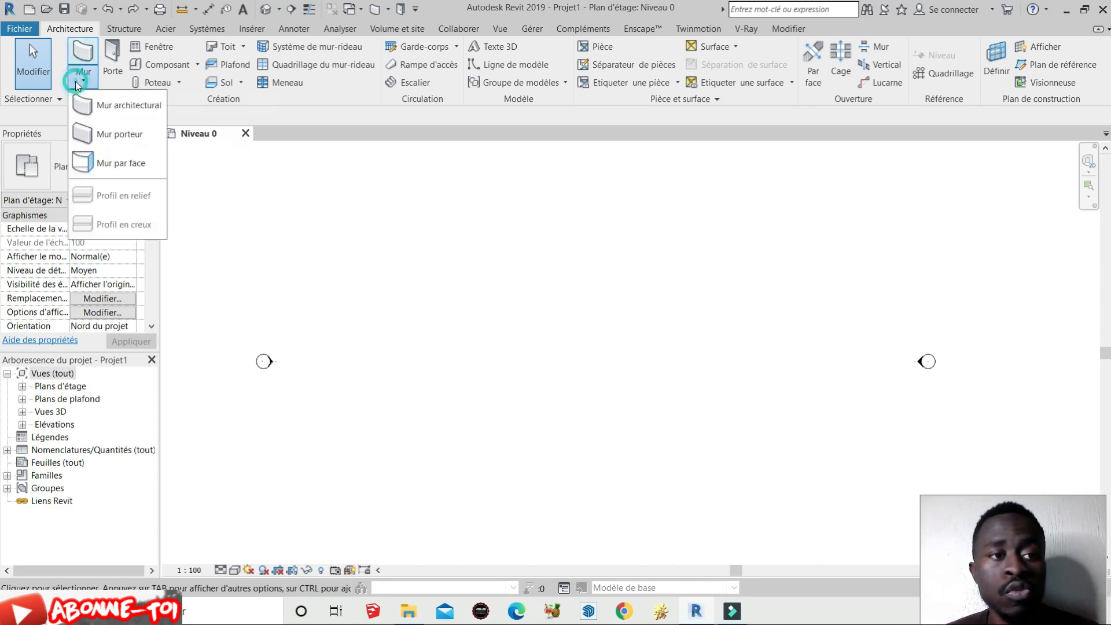
click(102, 108)
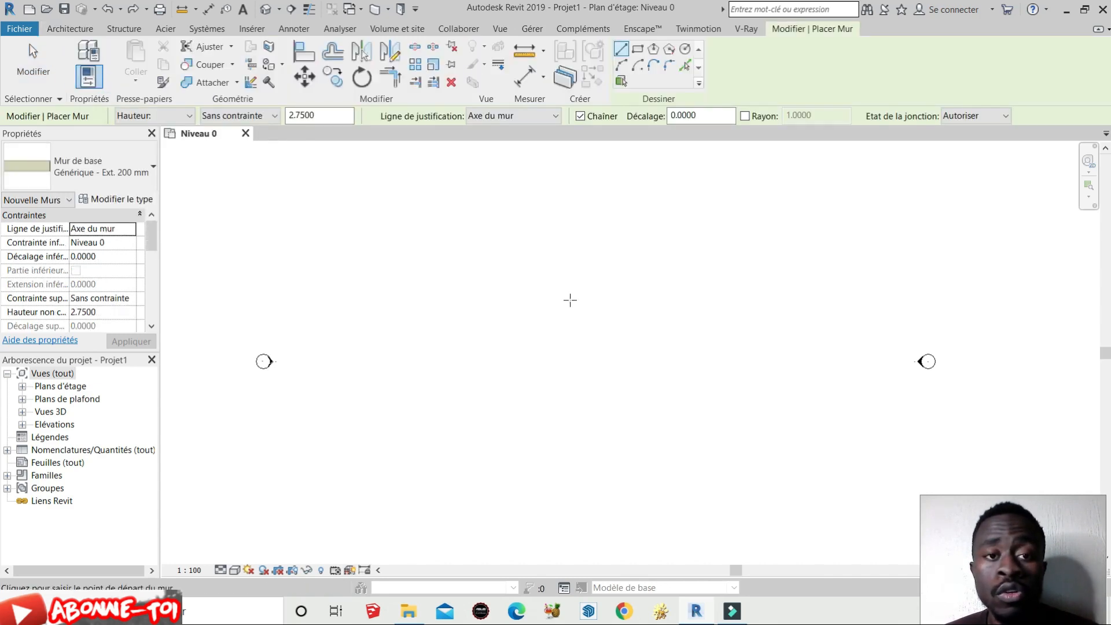
click(462, 235)
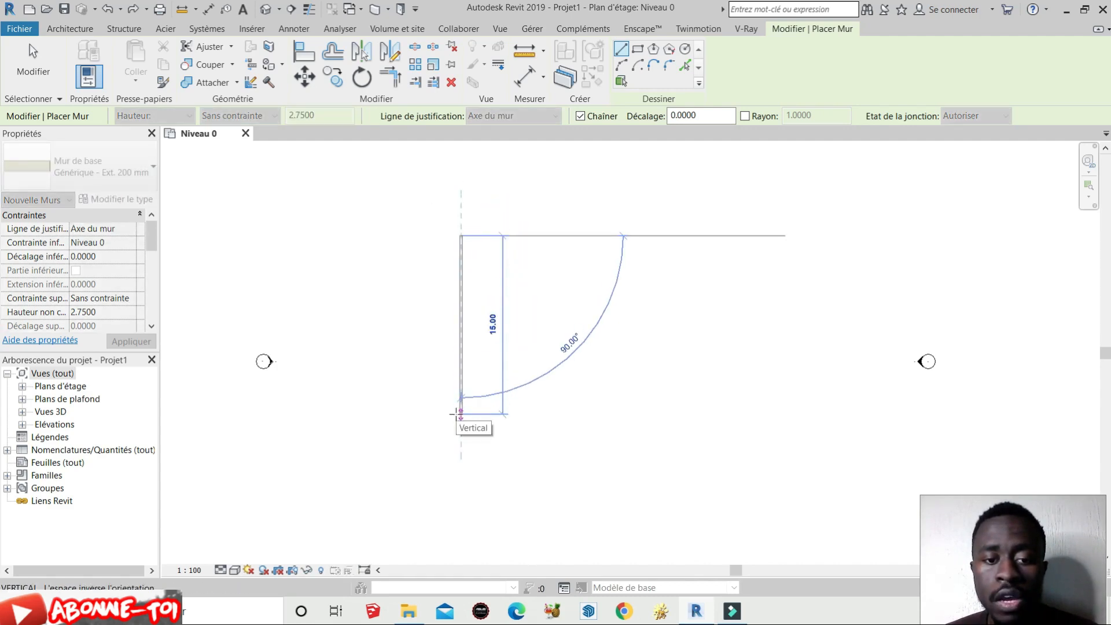
click(460, 413)
click(615, 413)
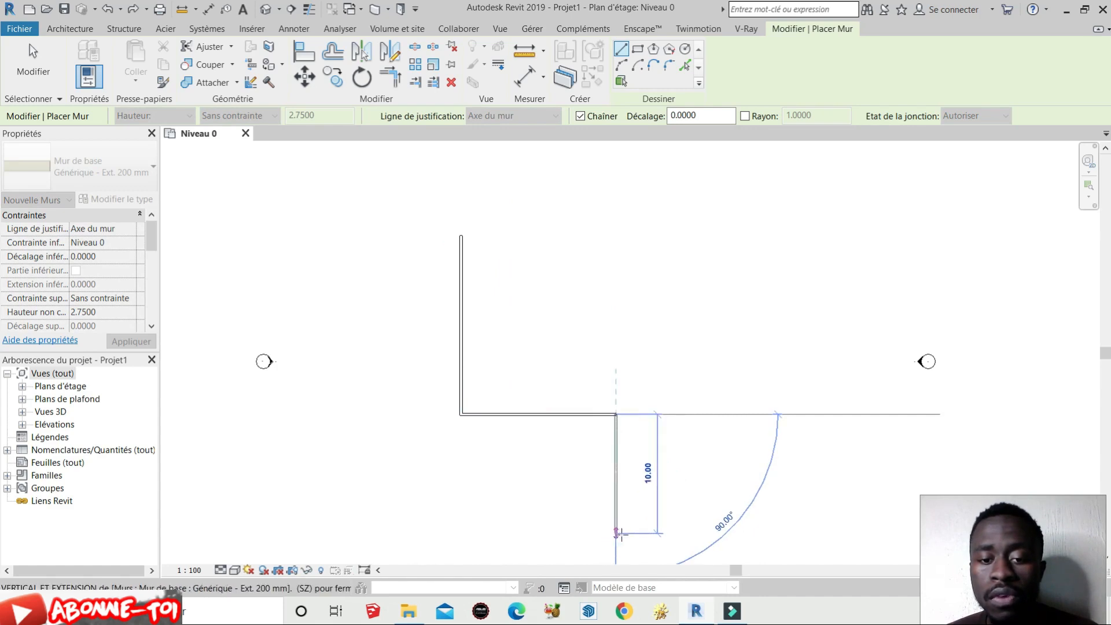
click(792, 530)
click(794, 532)
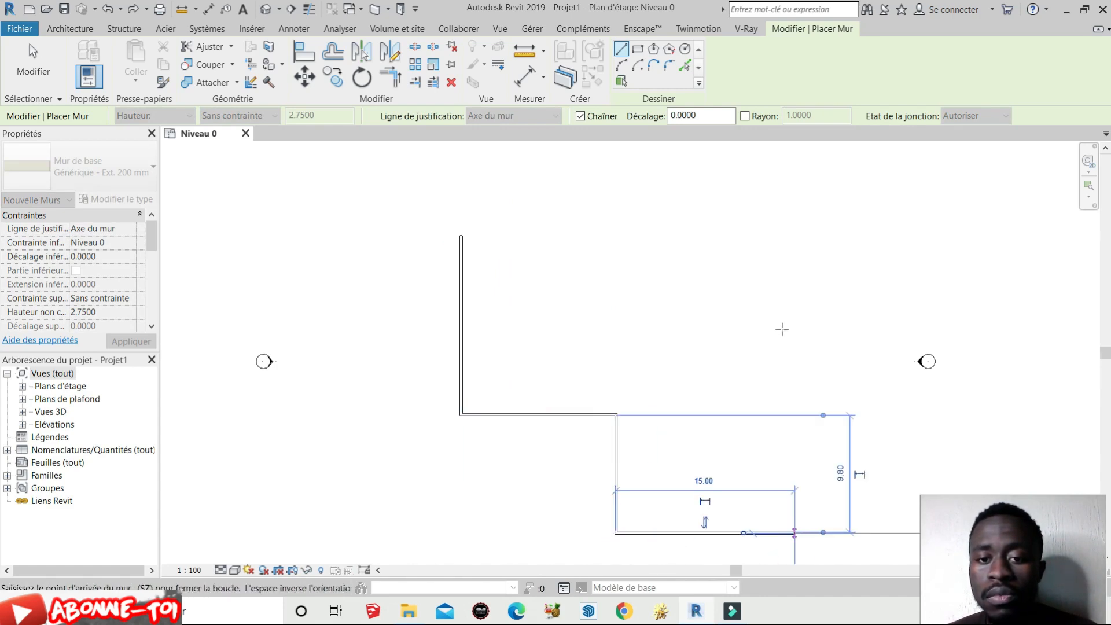
click(794, 235)
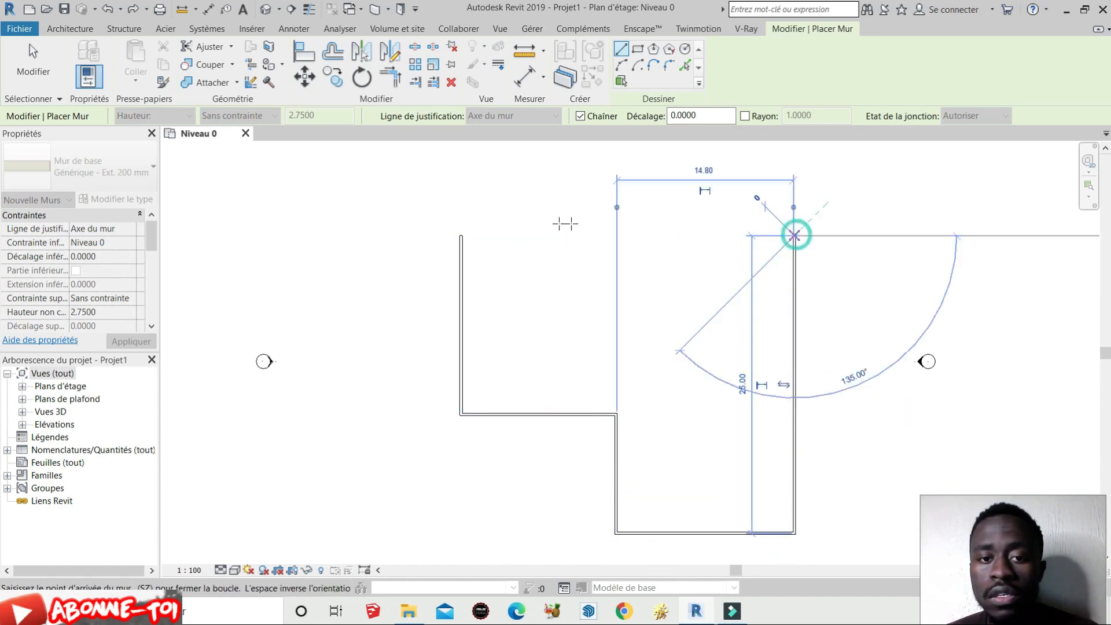
click(461, 235)
Add a vertical partition from the inner corner to the upper wall and a horizontal partition dividing the smaller western part.
click(615, 413)
click(616, 236)
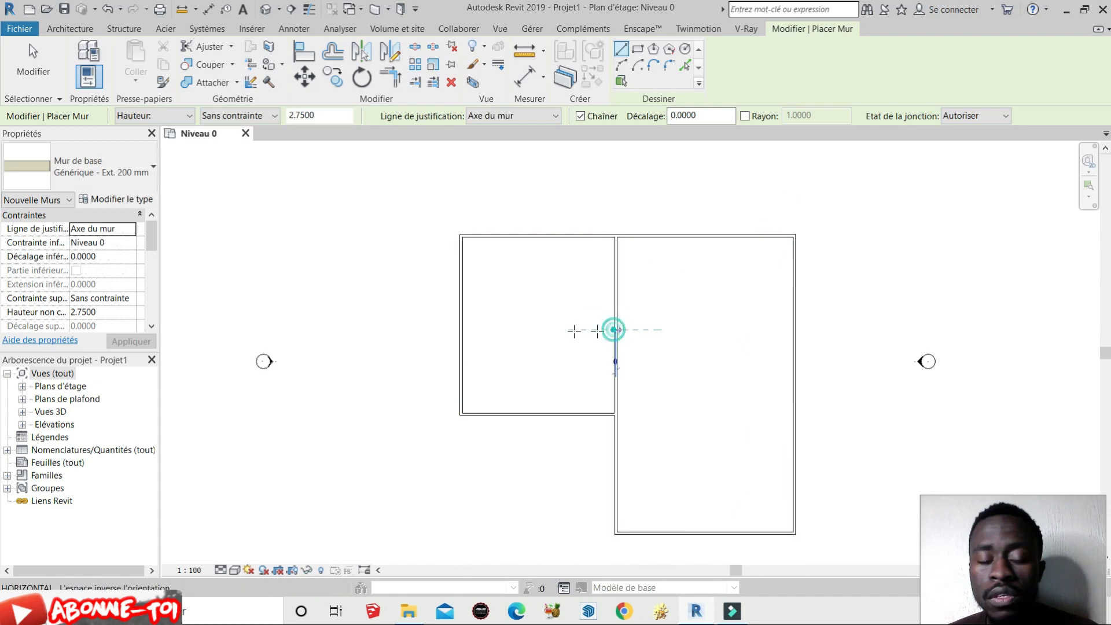
click(616, 329)
click(462, 329)
scroll(509, 283, down, 3)
scroll(525, 281, up, 4)
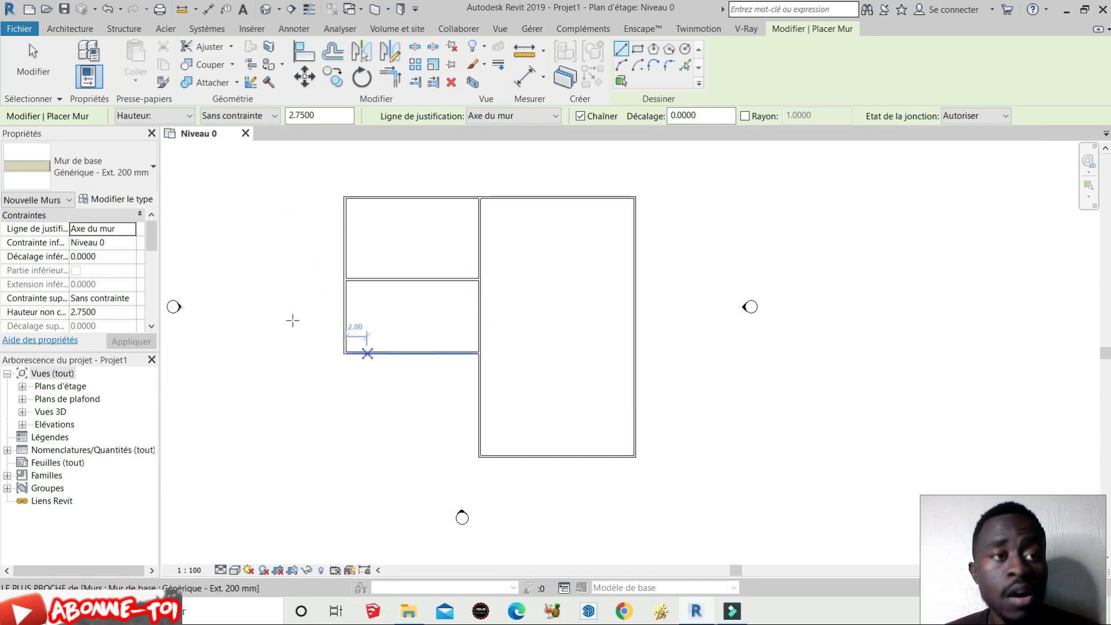
Start the Room (Pièce) command and compare its placement preview inside the enclosed spaces and outside the walls.
click(70, 28)
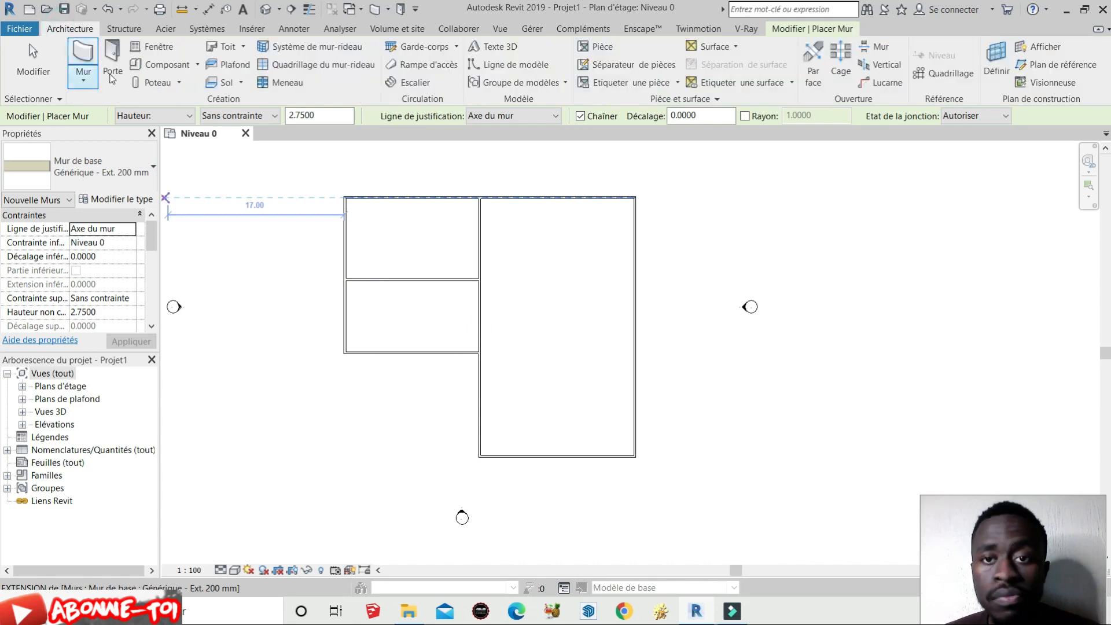
click(602, 47)
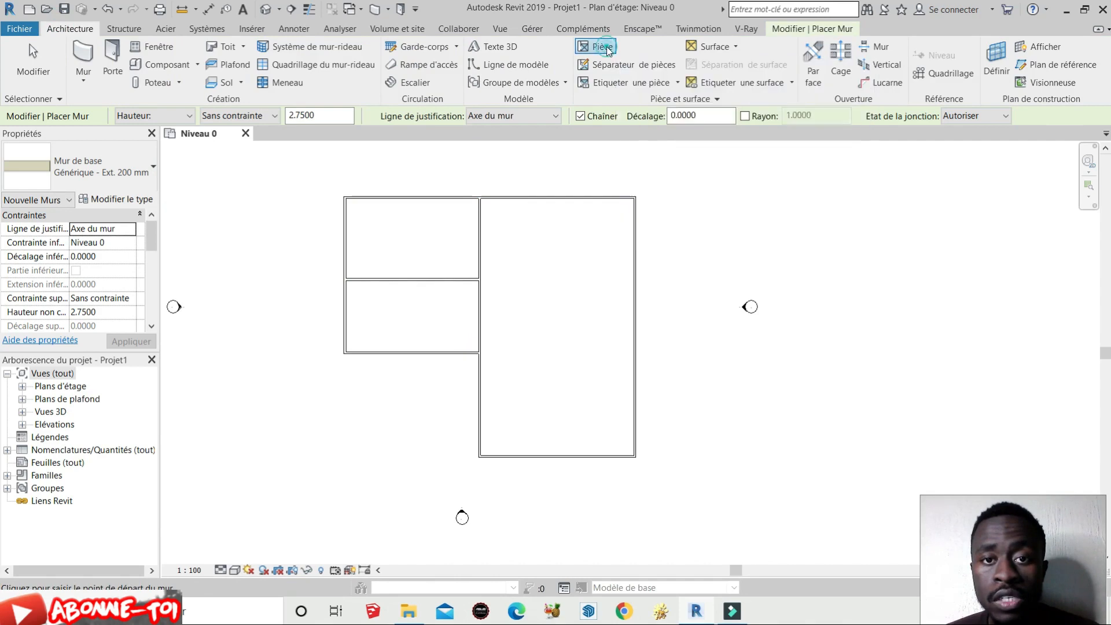
scroll(392, 295, up, 4)
scroll(568, 361, down, 3)
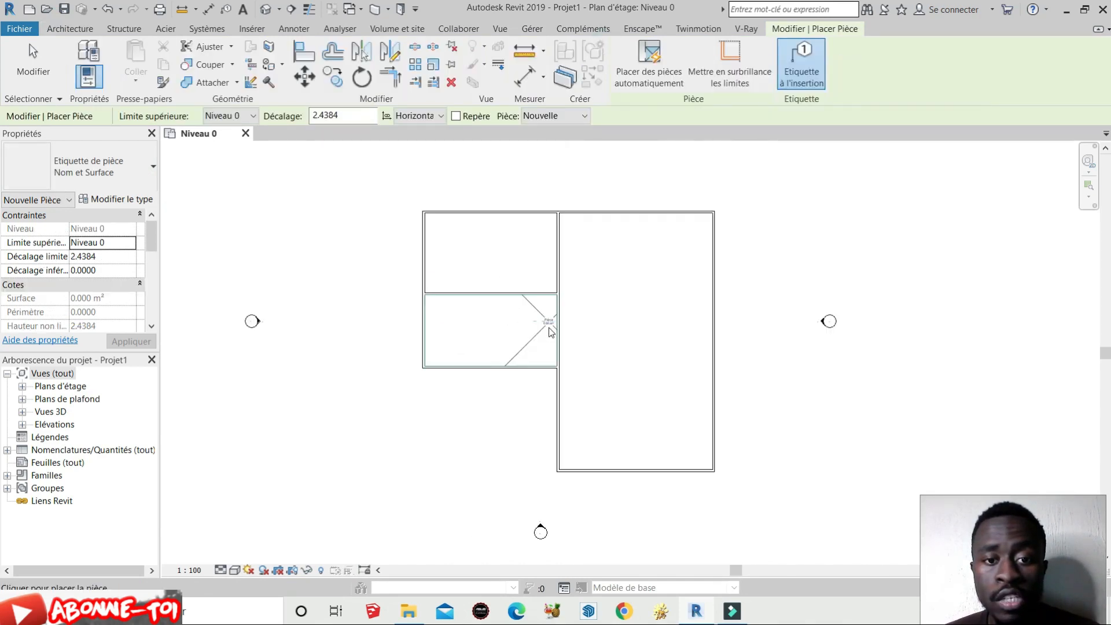
scroll(522, 278, up, 1)
scroll(520, 277, up, 1)
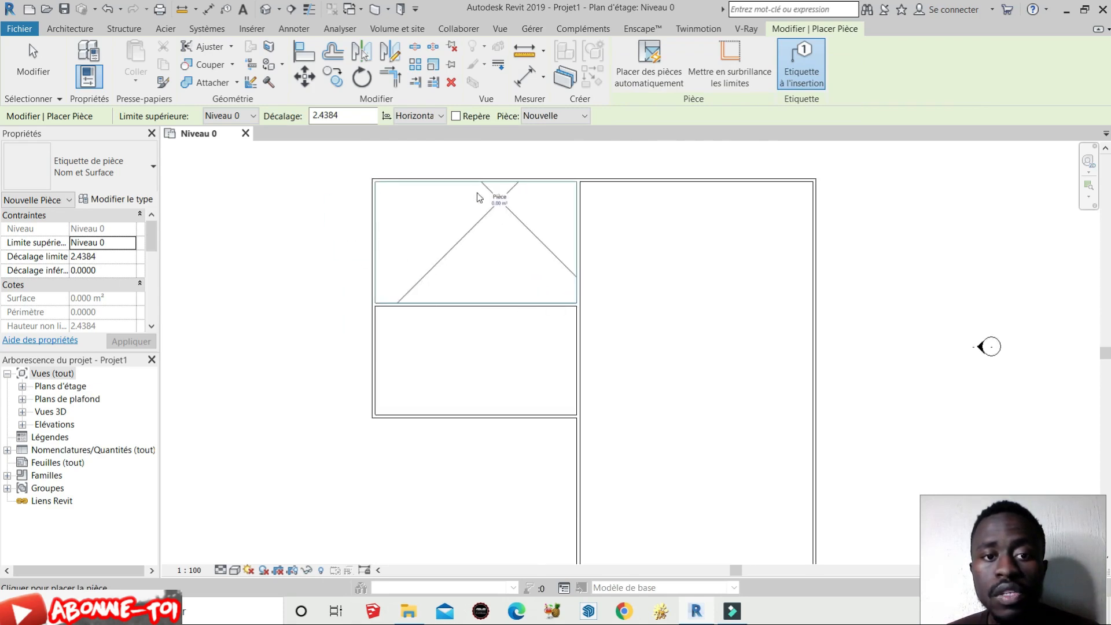
scroll(666, 231, down, 1)
scroll(509, 226, up, 6)
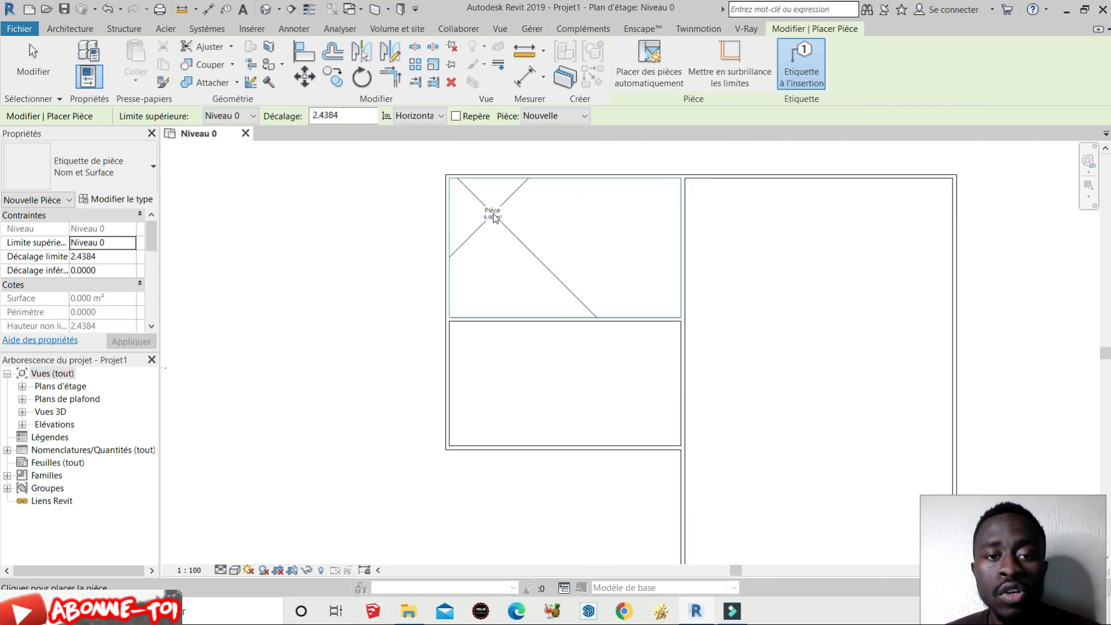
scroll(421, 313, down, 5)
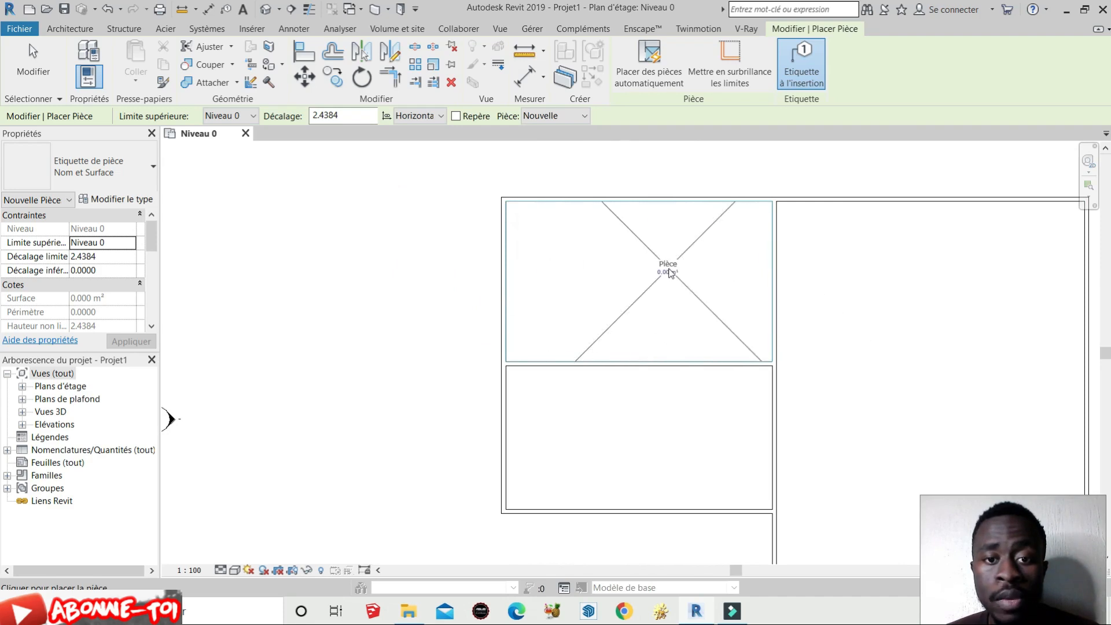
scroll(312, 237, up, 3)
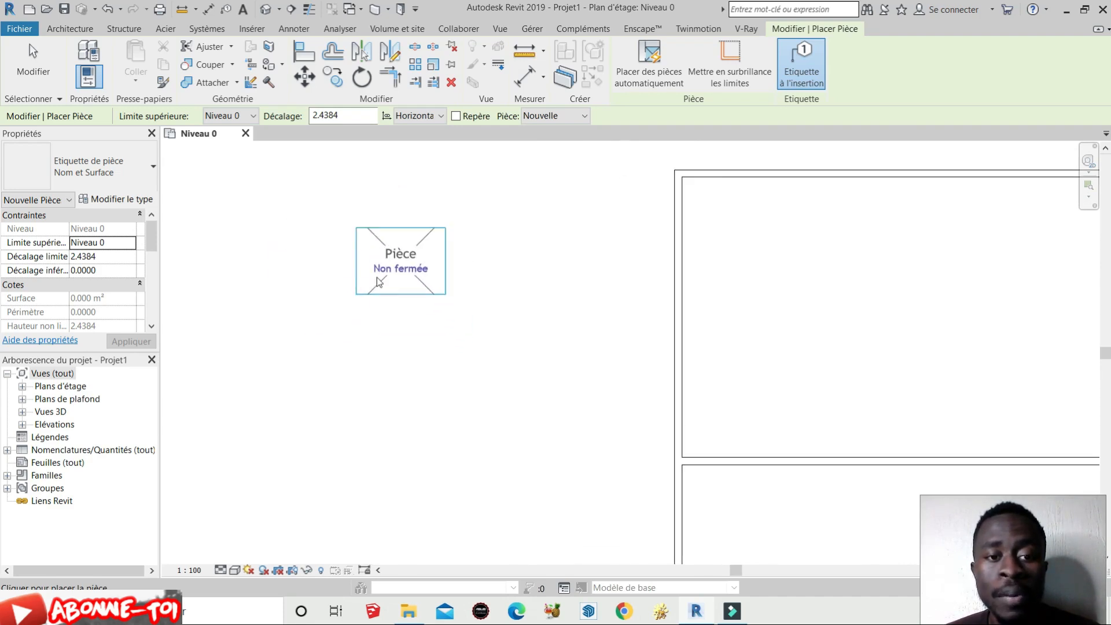
scroll(399, 287, up, 3)
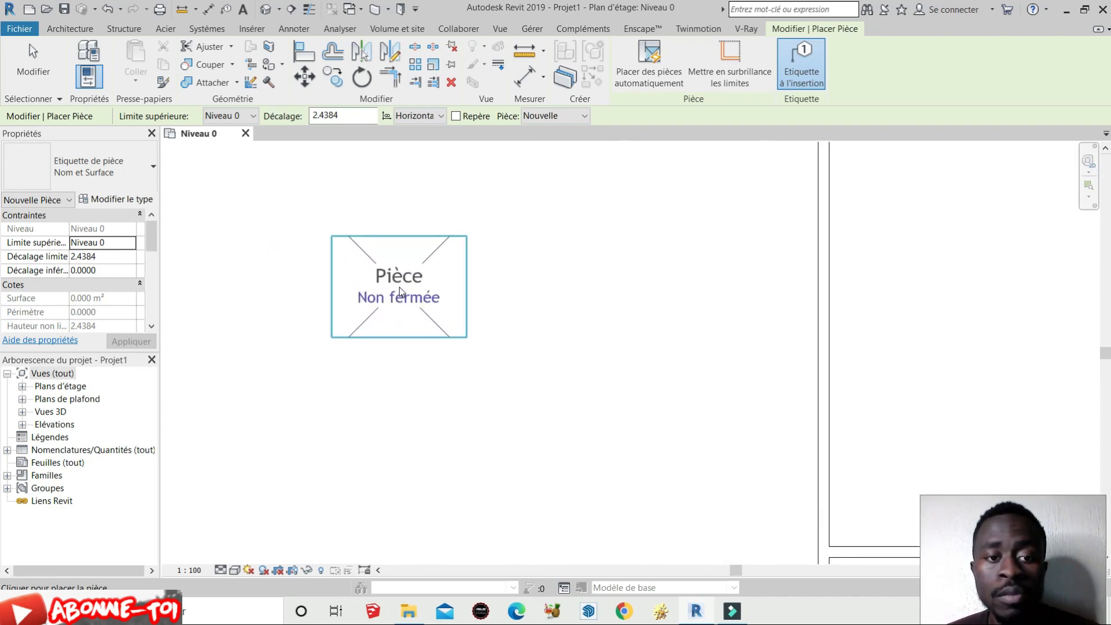
scroll(399, 287, down, 5)
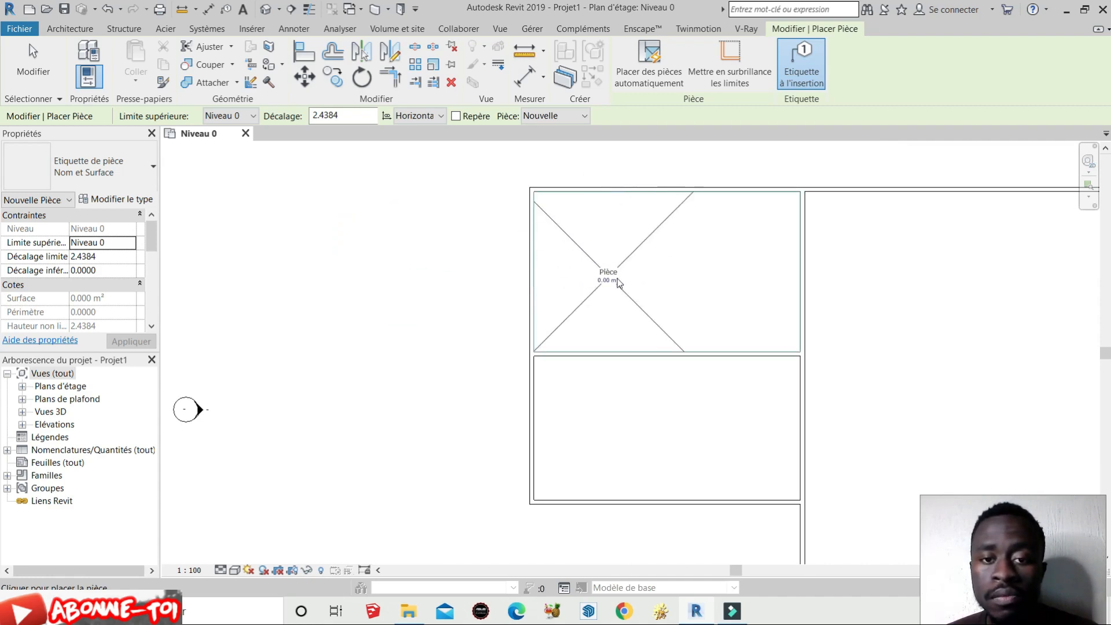
scroll(642, 286, up, 2)
scroll(643, 289, up, 3)
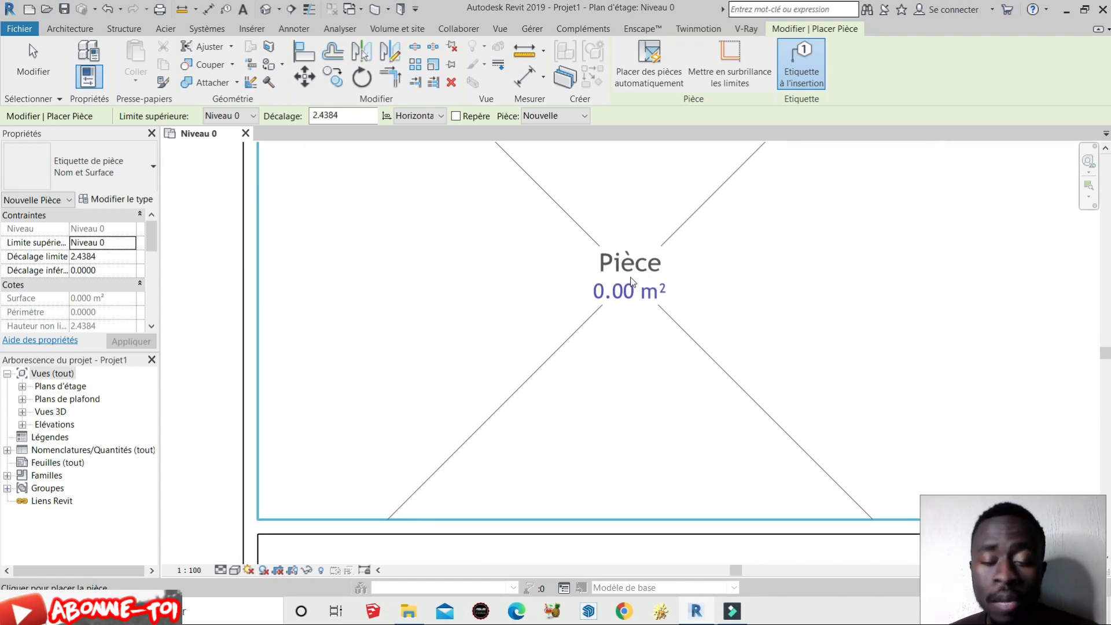
scroll(632, 281, down, 5)
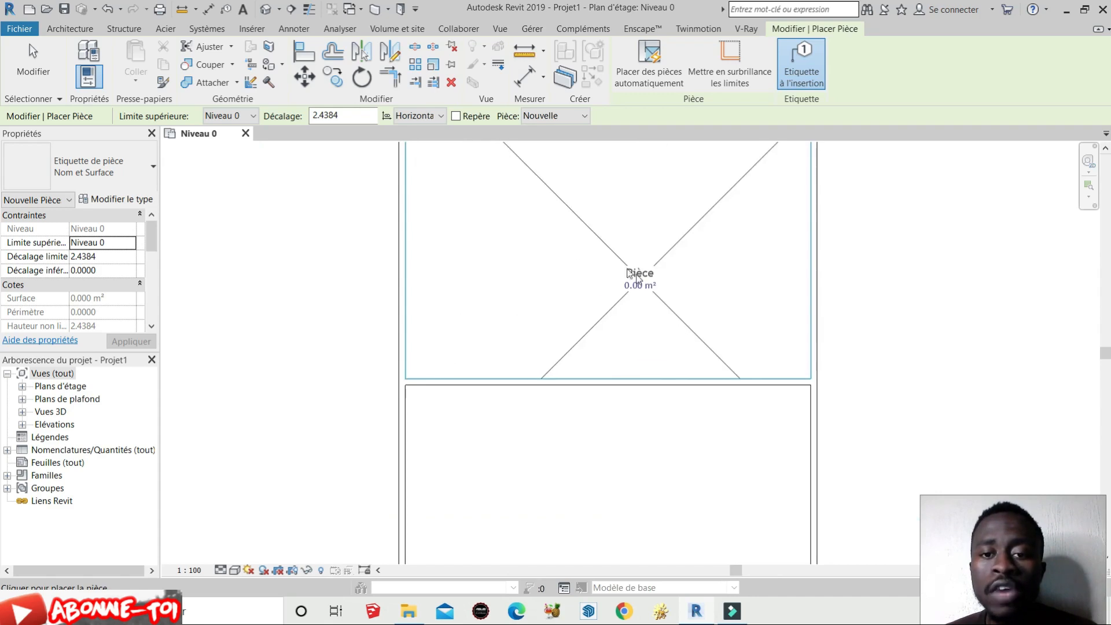
Place tagged rooms in the two stacked western spaces and end room placement.
scroll(584, 247, up, 2)
click(574, 241)
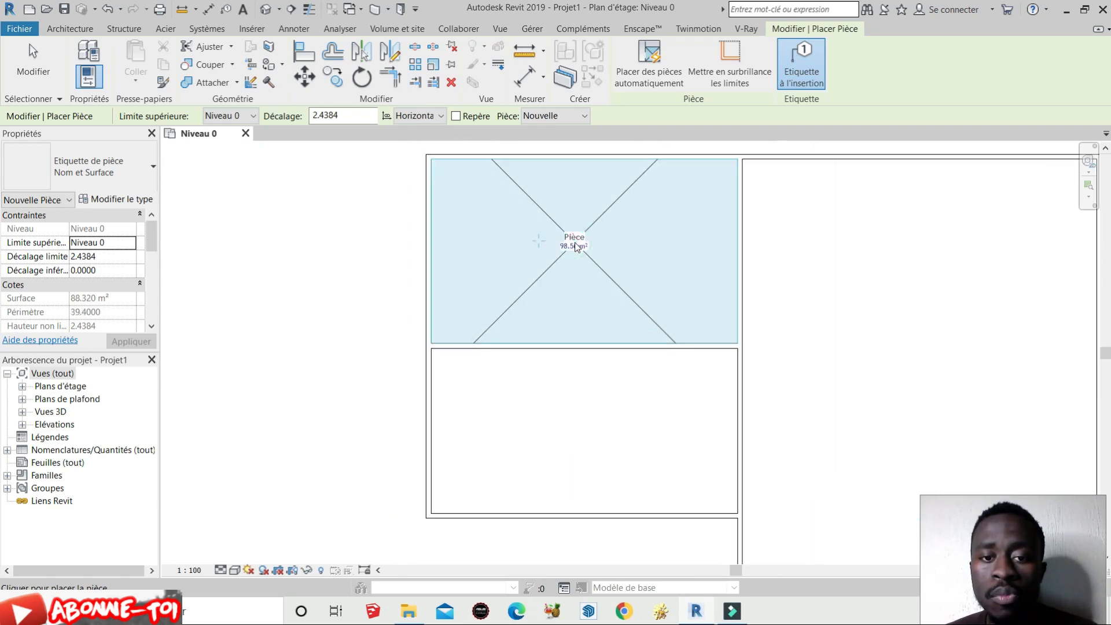
click(548, 459)
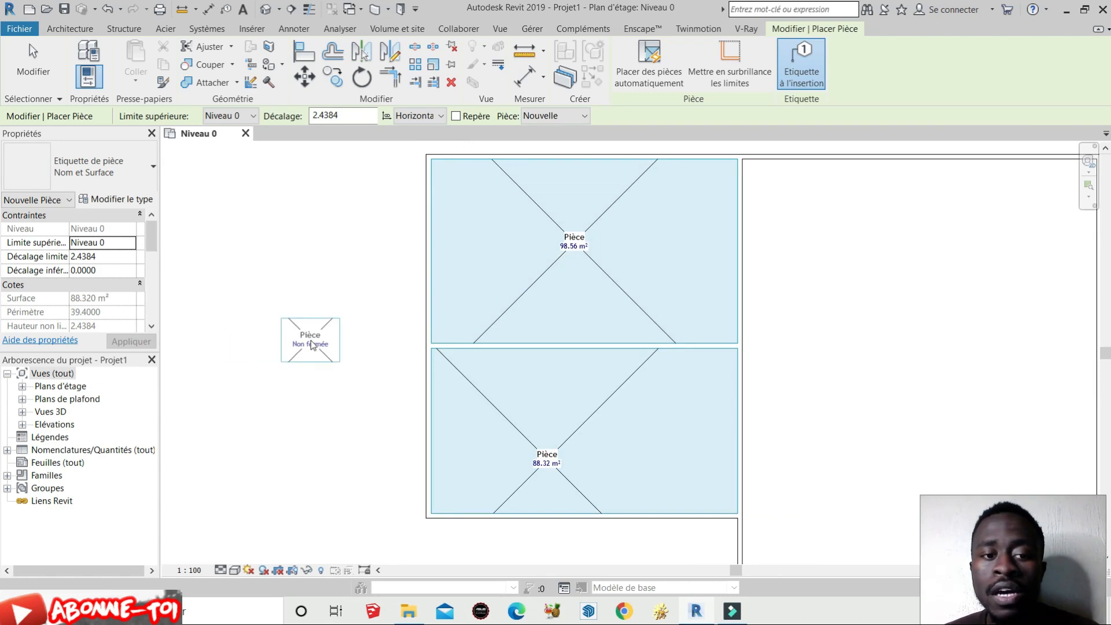
key(Escape)
key(Escape)
Examine the name and area shown on the tags of the two placed rooms.
scroll(636, 244, up, 5)
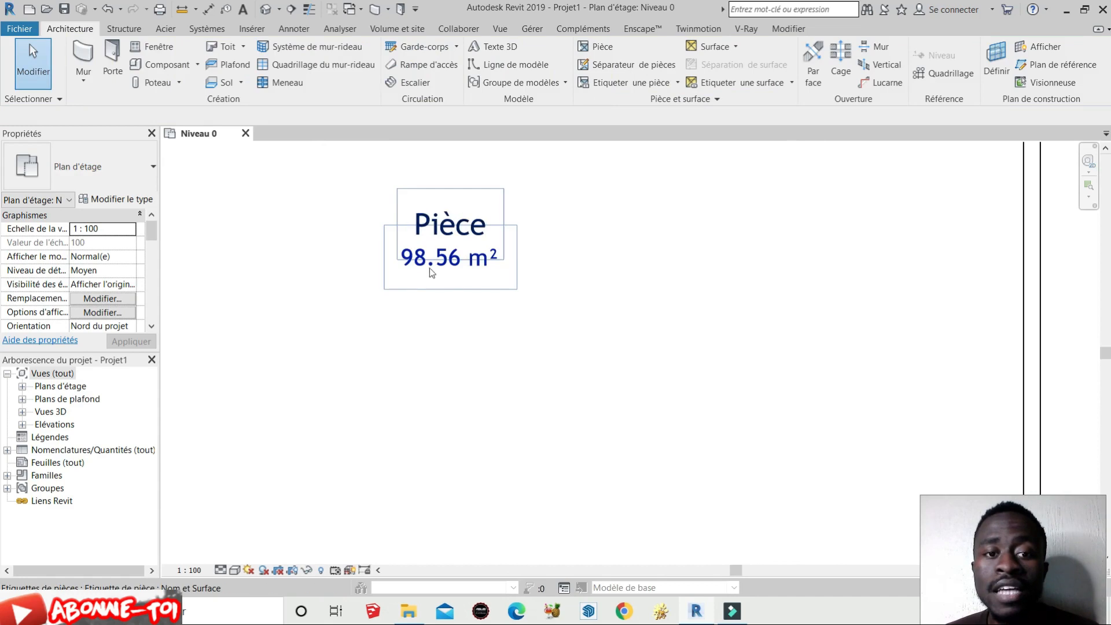
scroll(528, 171, down, 1)
scroll(582, 169, down, 2)
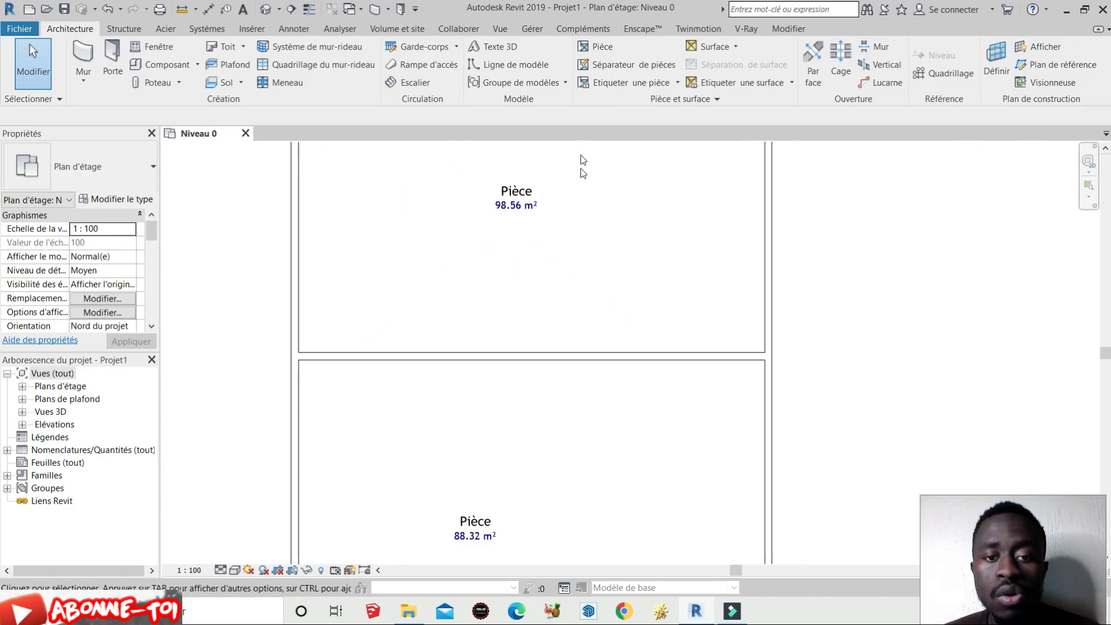
scroll(516, 396, down, 2)
scroll(488, 428, up, 5)
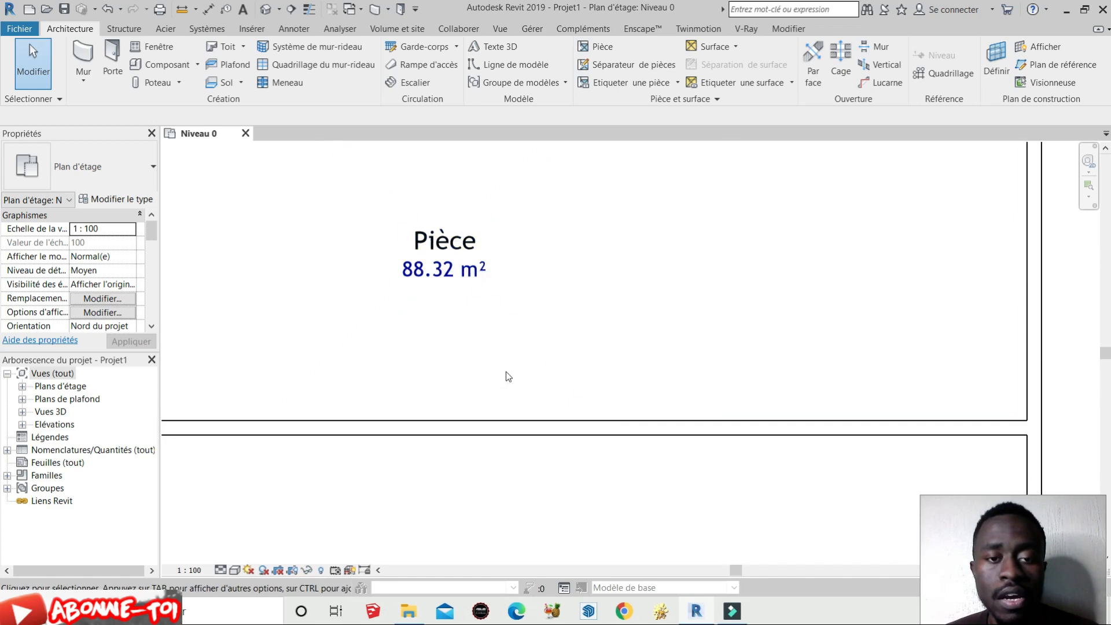
scroll(505, 372, down, 4)
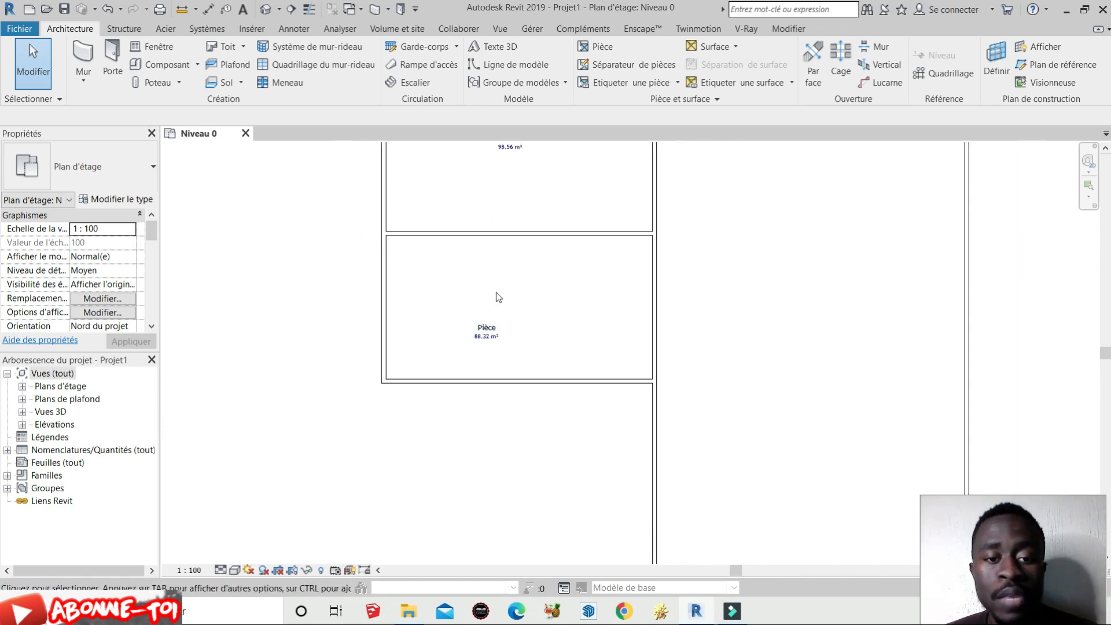
scroll(502, 322, up, 4)
scroll(502, 322, up, 4)
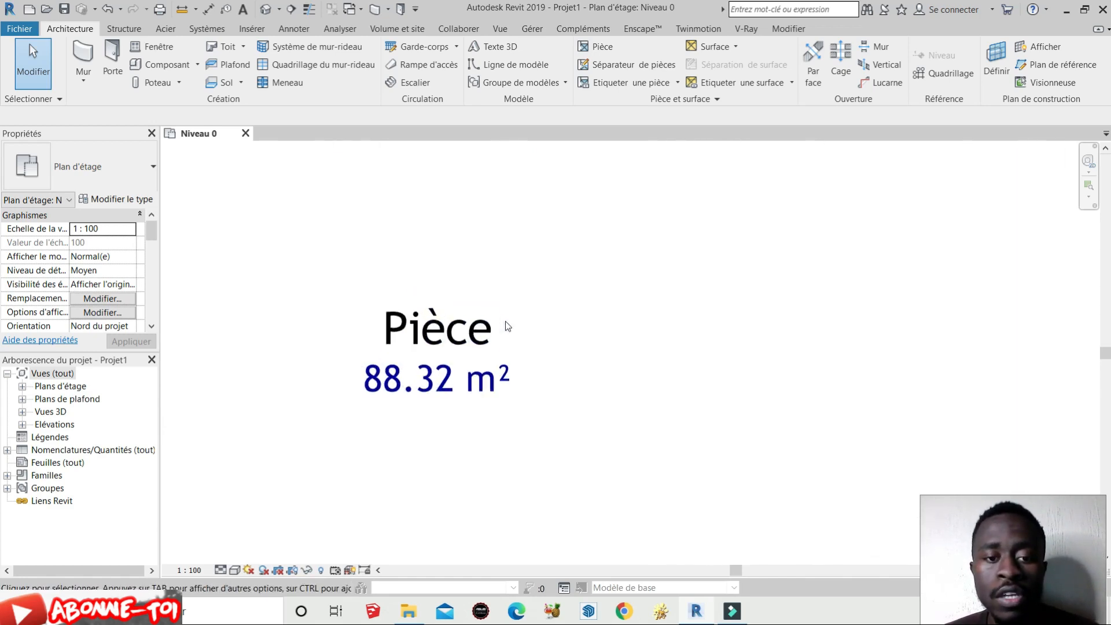
Move the lower western room's tag into the lower-right corner of that room.
click(466, 322)
scroll(467, 322, down, 4)
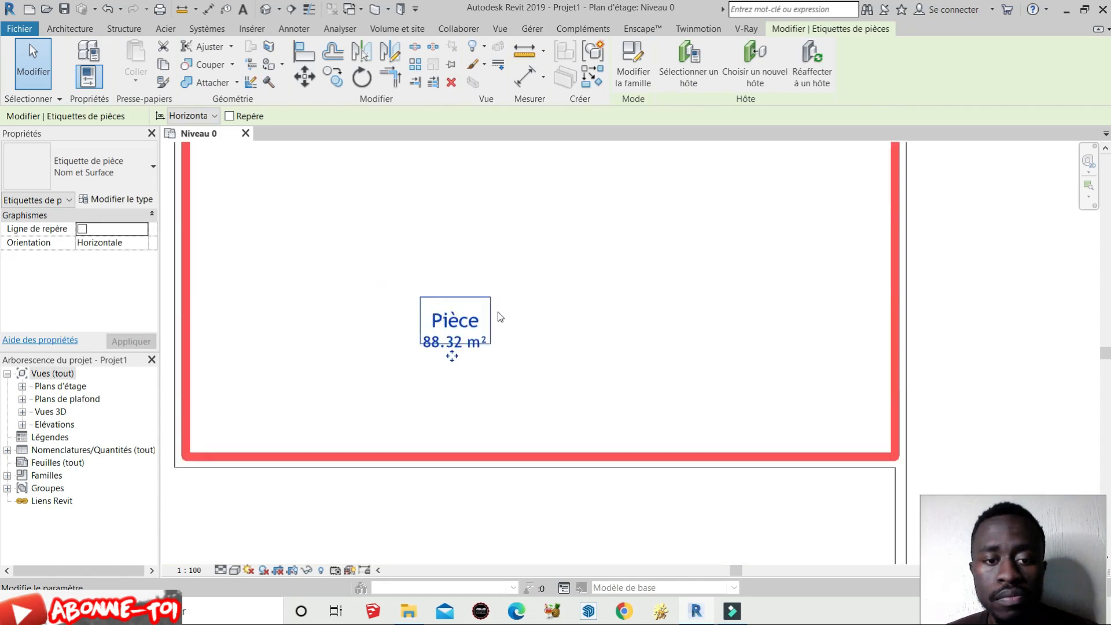
click(532, 336)
click(446, 335)
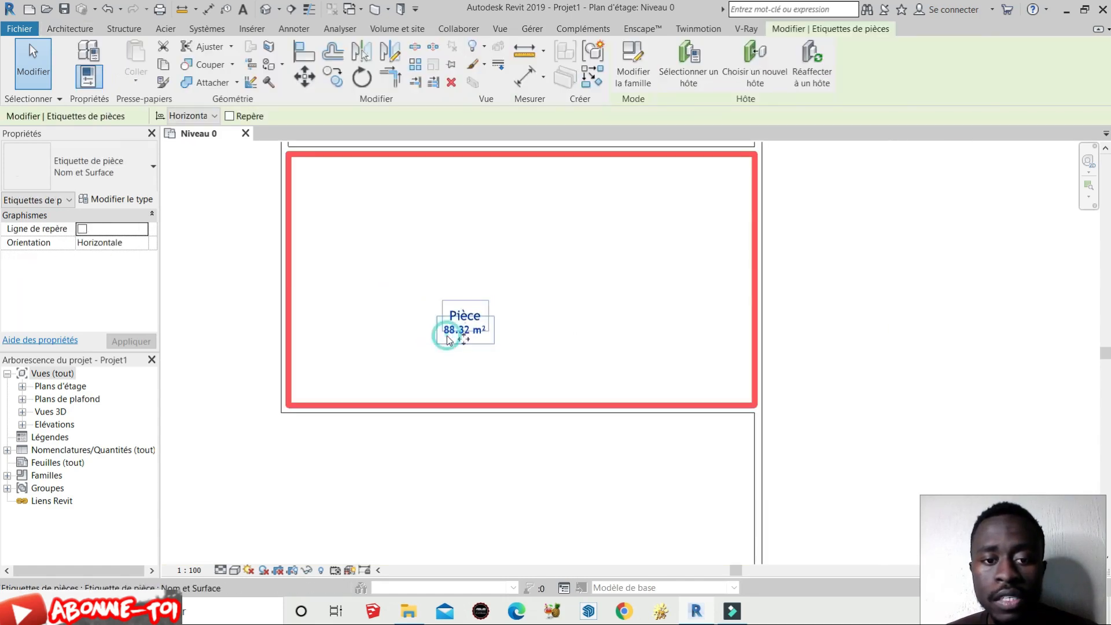
drag(464, 341, 728, 380)
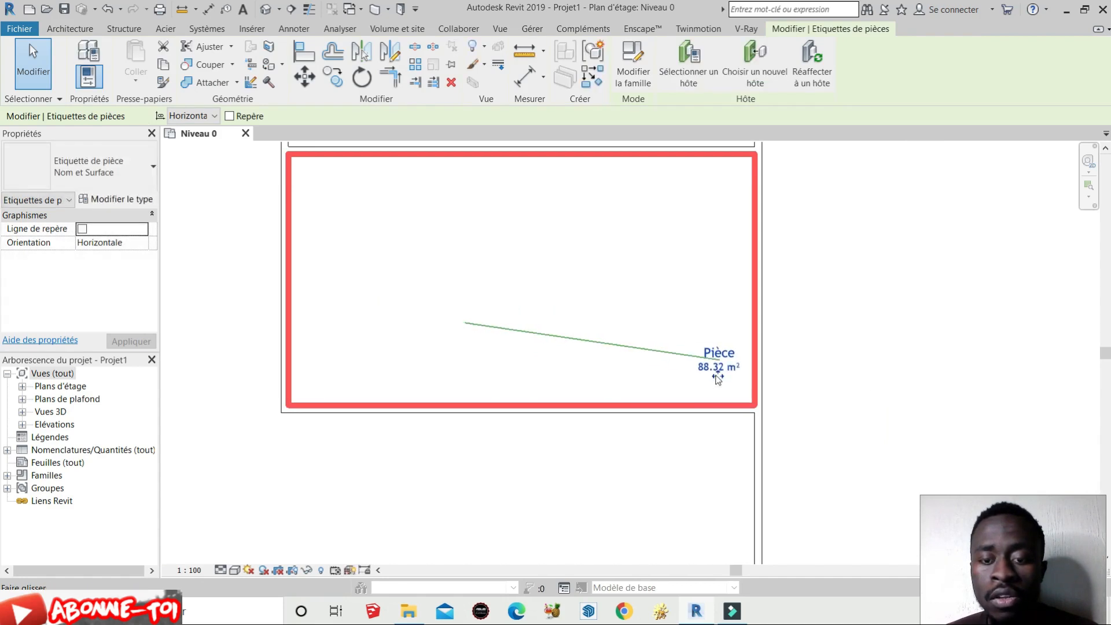
click(538, 318)
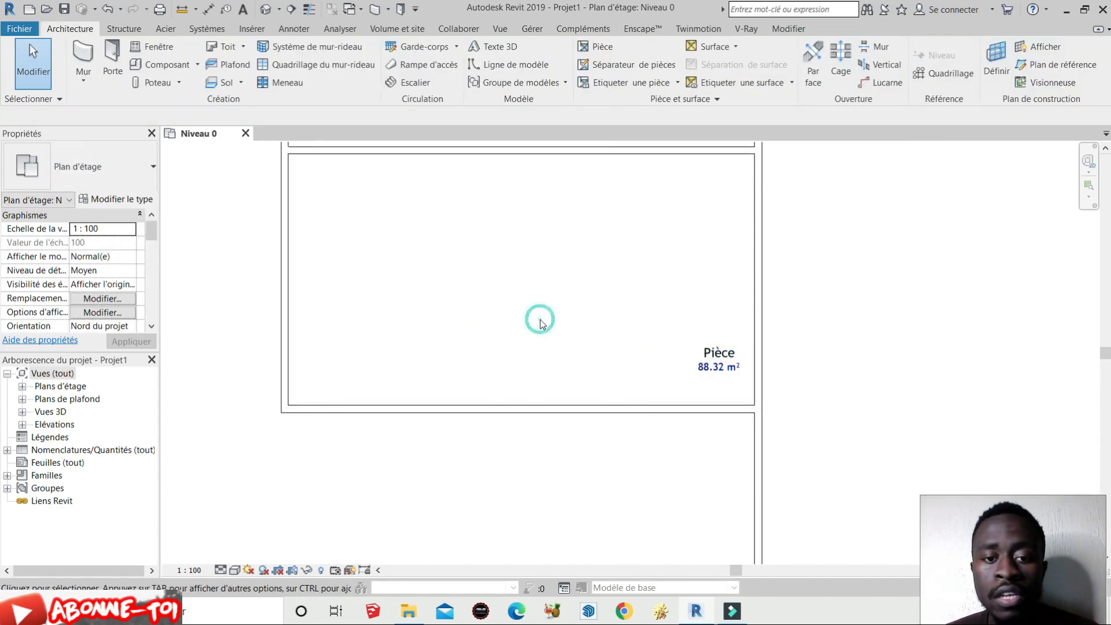
Select the lower western room itself through its crossing reference lines and examine its extent within the plan.
click(433, 297)
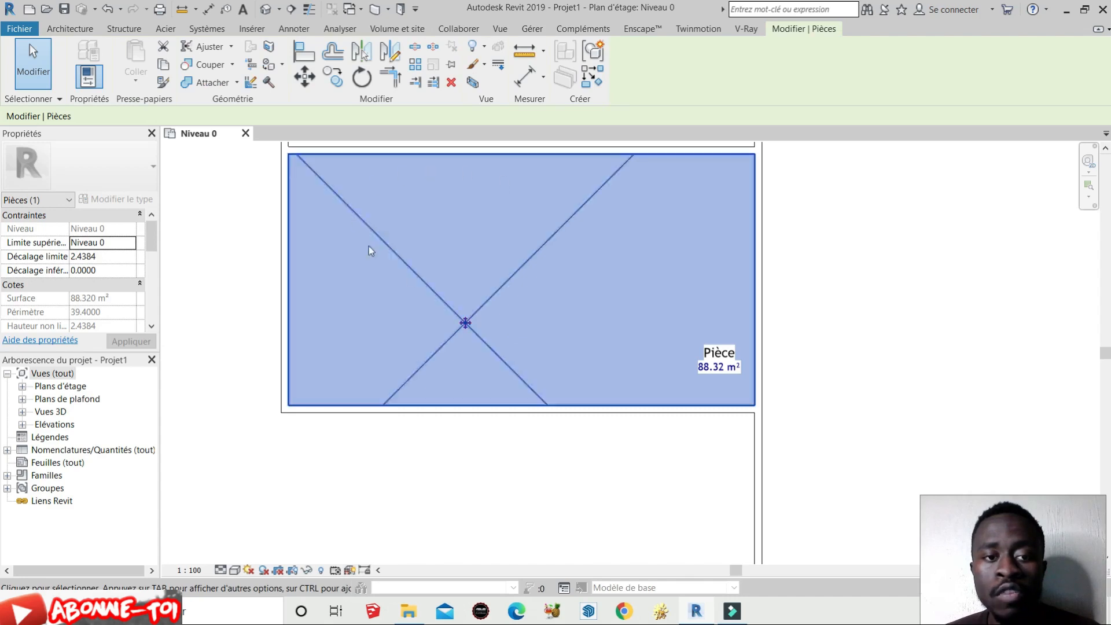
click(184, 270)
click(408, 287)
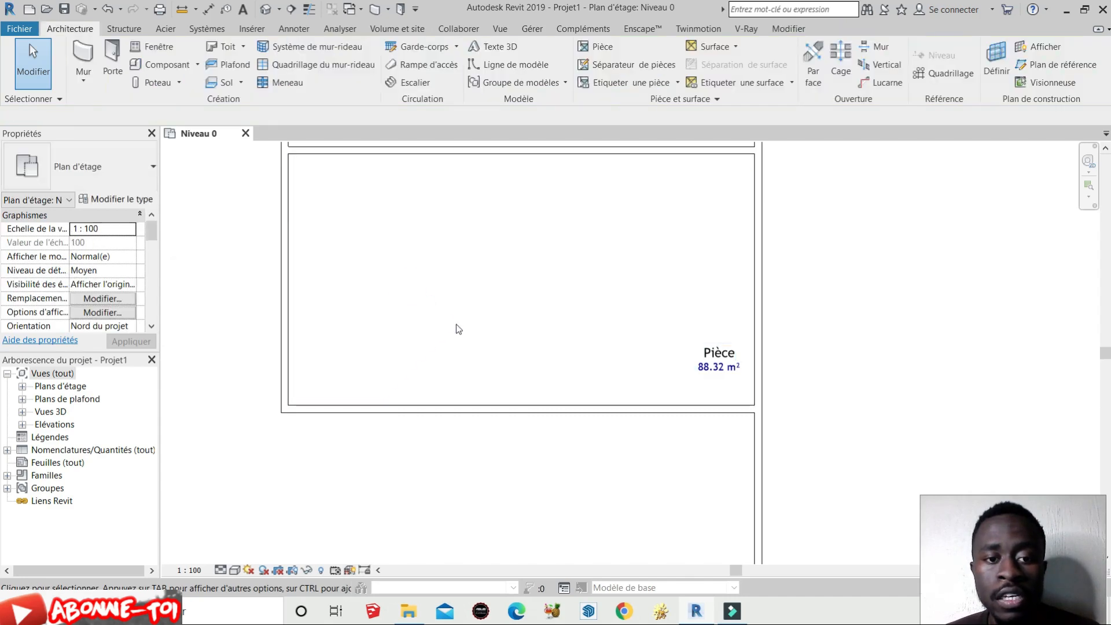
click(458, 323)
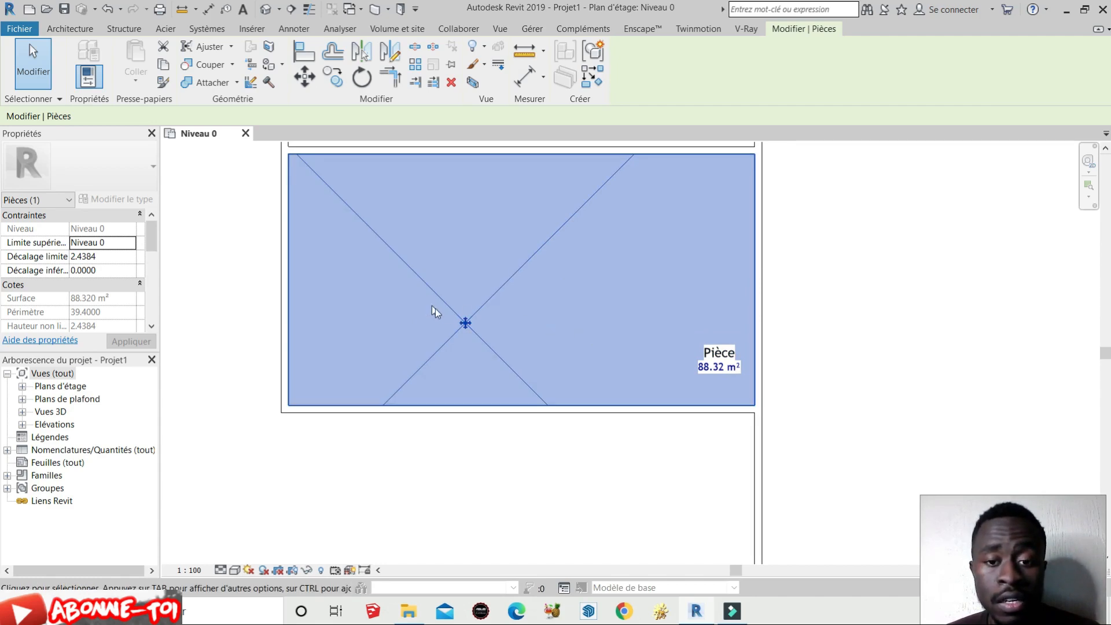
scroll(495, 325, down, 2)
scroll(494, 321, down, 2)
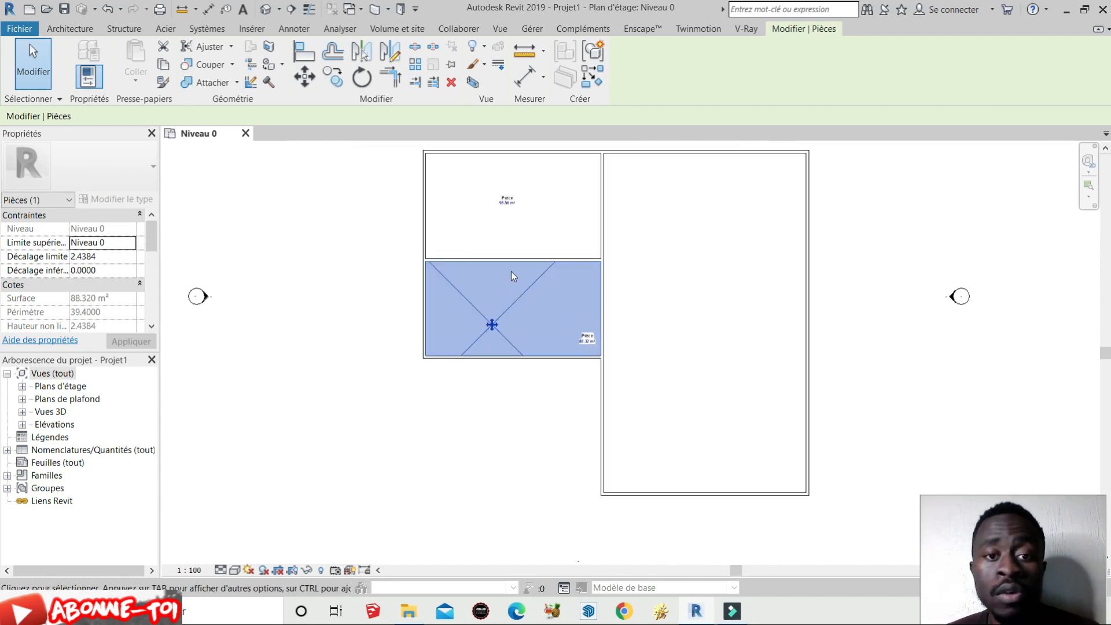
scroll(558, 196, up, 3)
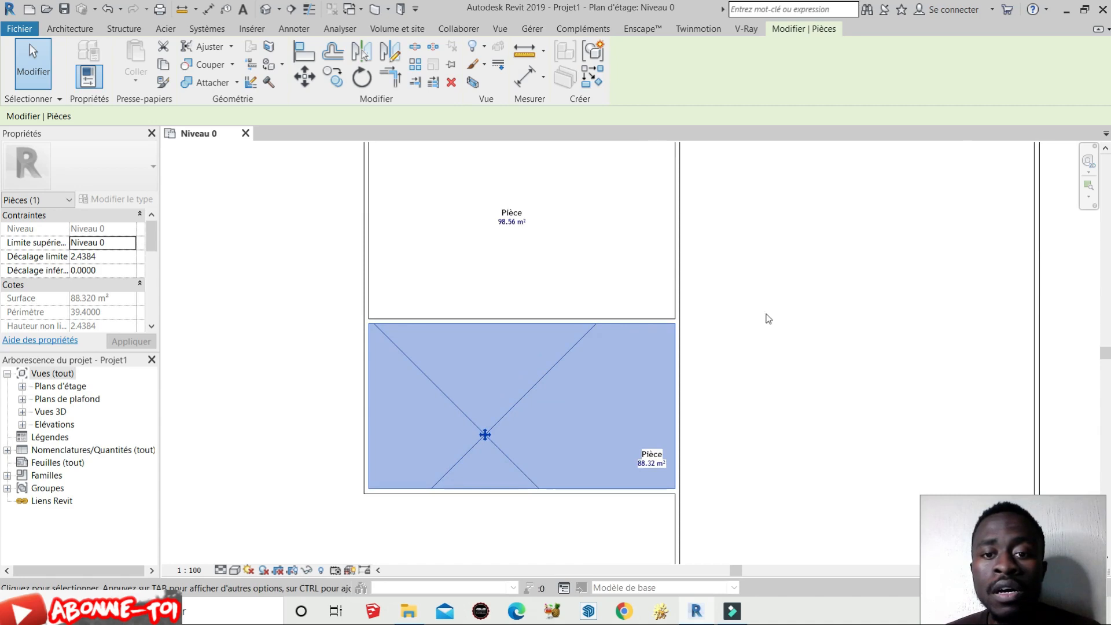
Place a tagged room in the large eastern space and end room placement.
scroll(476, 240, down, 4)
scroll(678, 269, up, 2)
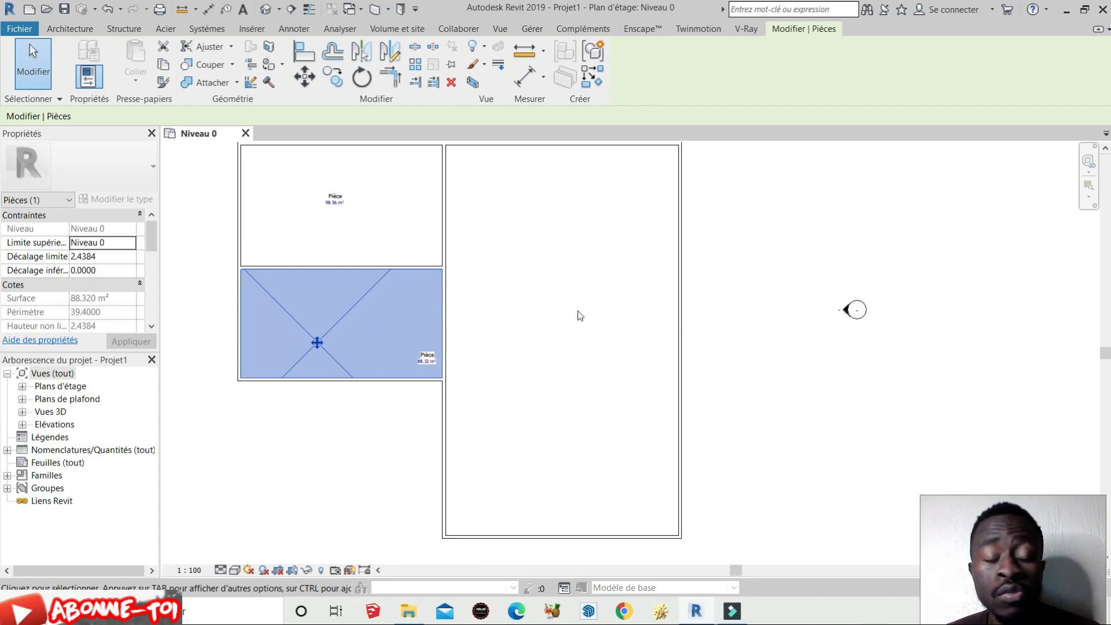
click(66, 30)
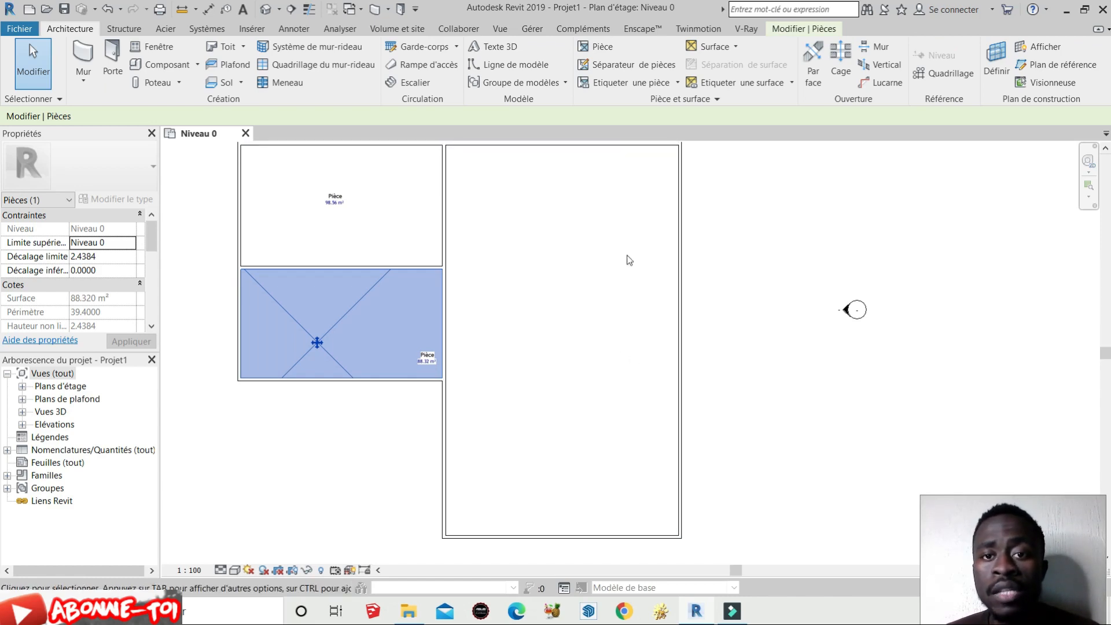
click(604, 46)
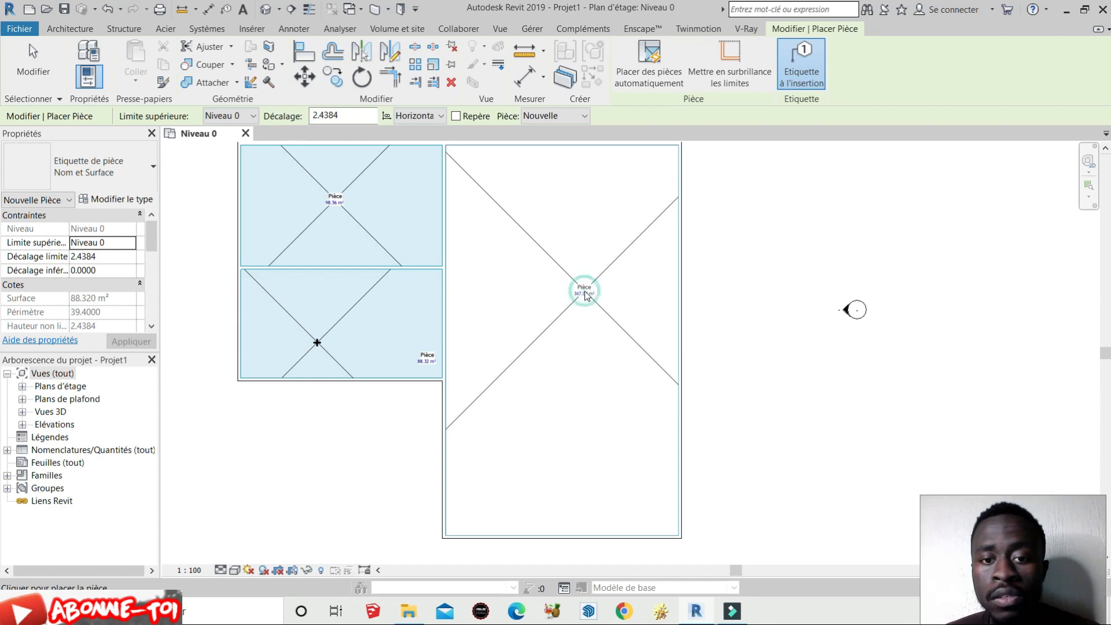
click(585, 294)
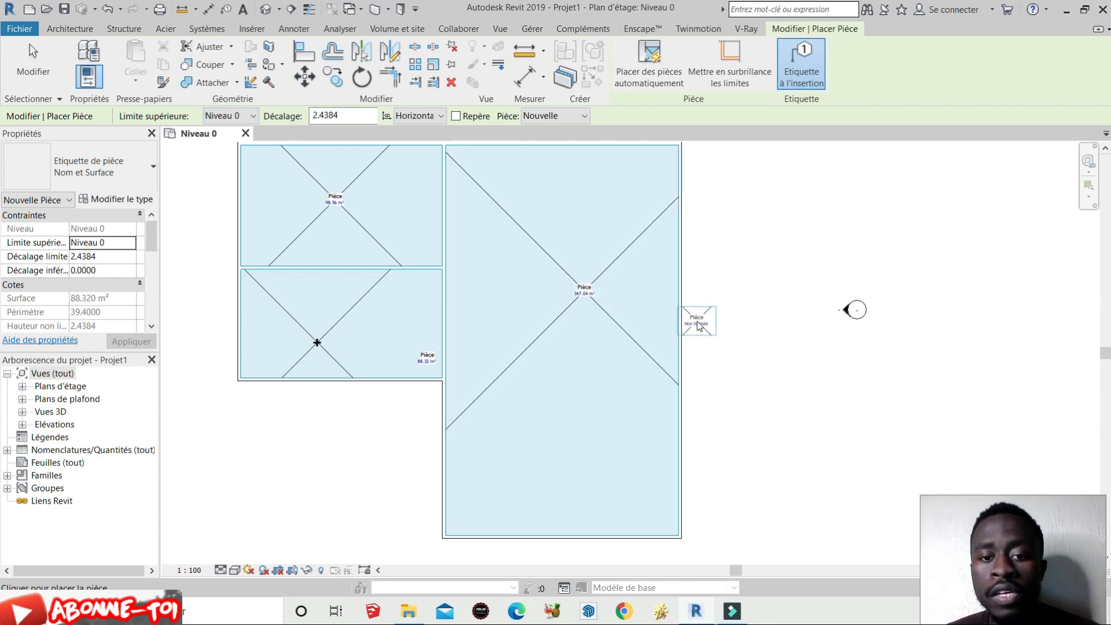
scroll(625, 313, down, 3)
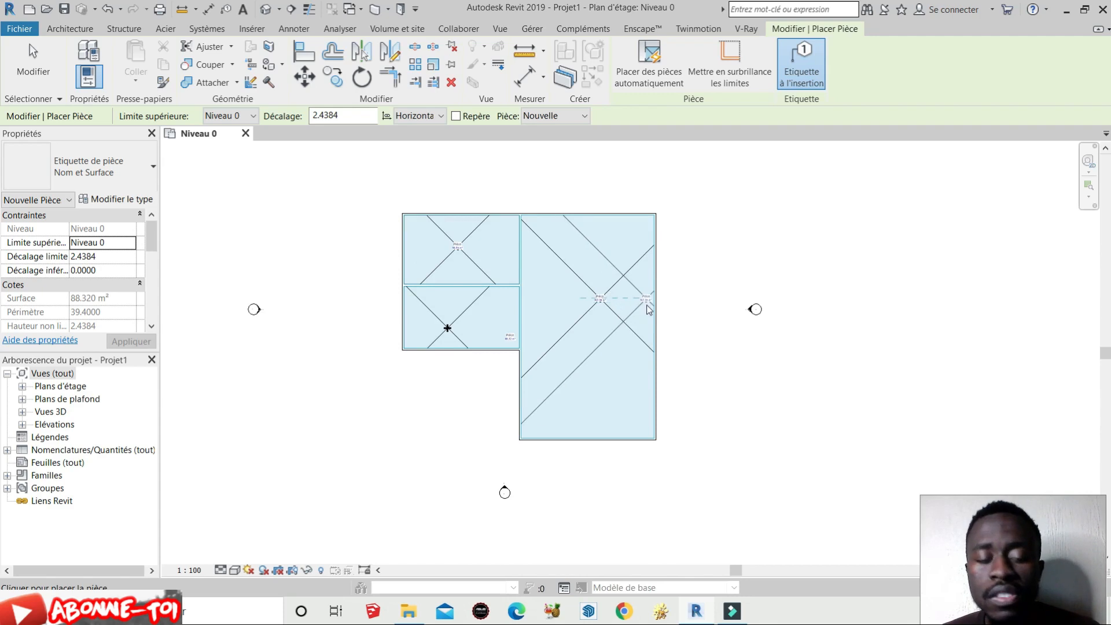
key(Escape)
Examine the large eastern room's tag by selecting it, and deselect it.
scroll(629, 332, up, 3)
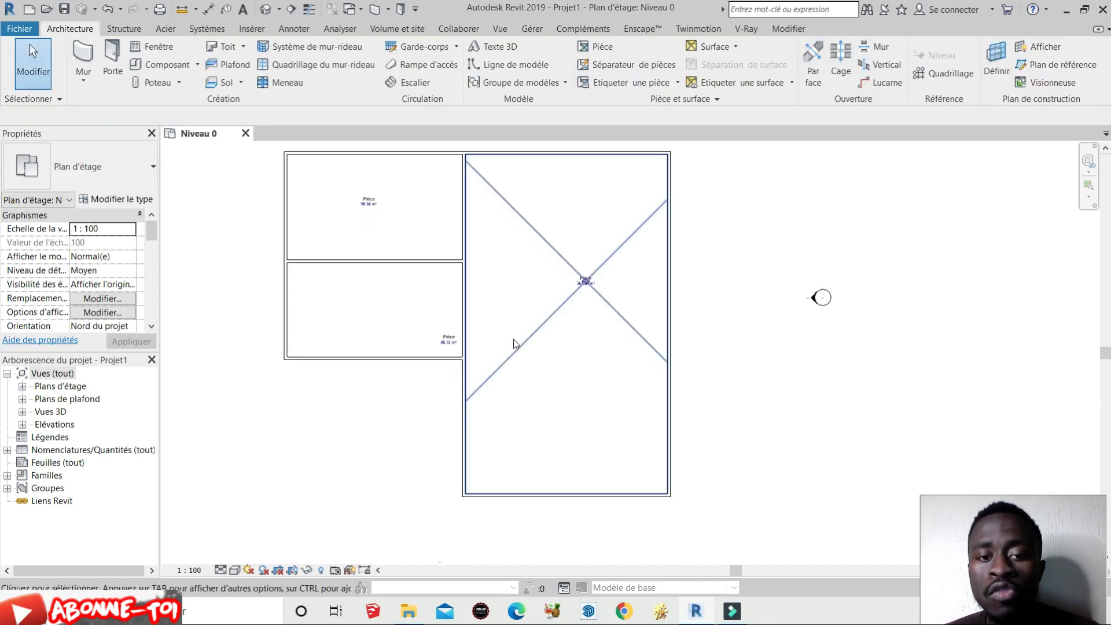
scroll(585, 258, up, 2)
scroll(601, 257, down, 3)
click(601, 257)
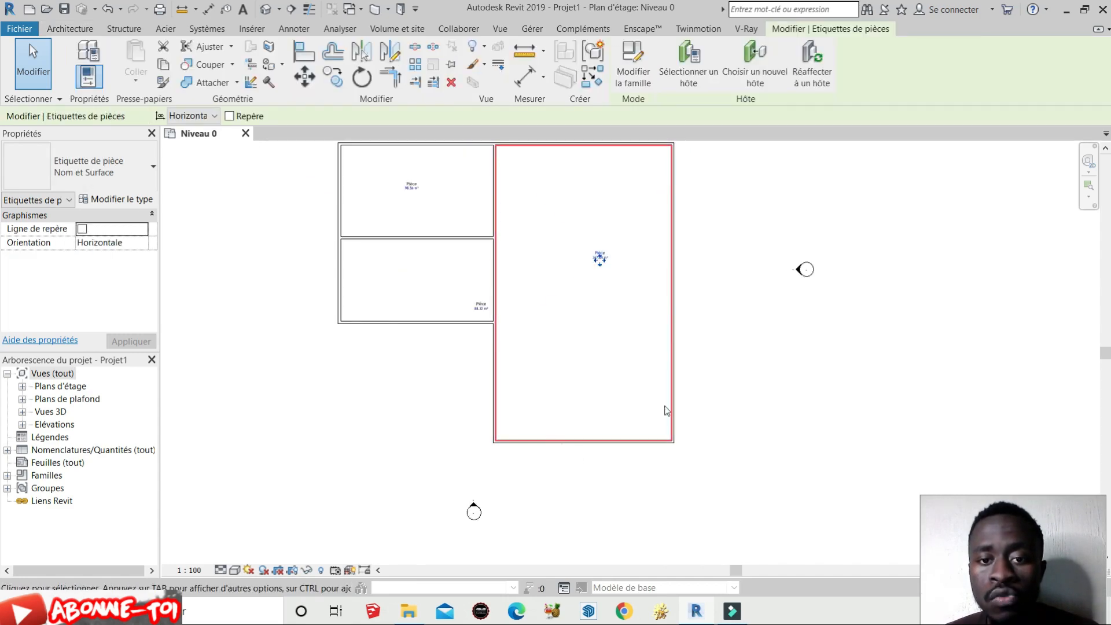
scroll(636, 264, up, 3)
scroll(694, 312, down, 3)
click(743, 299)
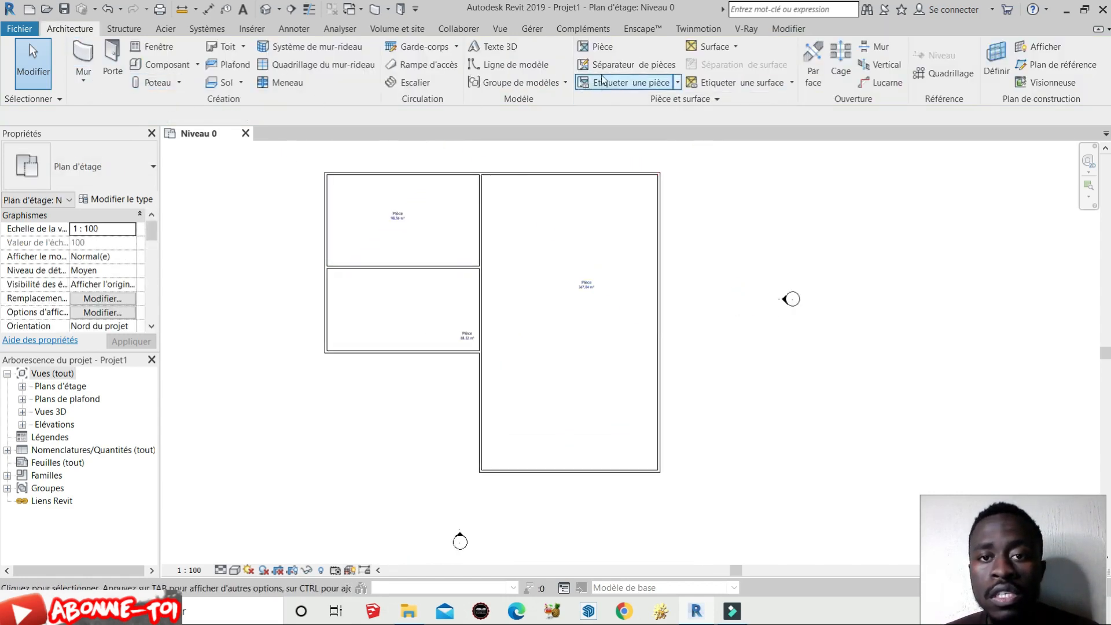
Draw a straight room separation line across the large eastern space, extending the western block's south wall to the east wall.
click(623, 67)
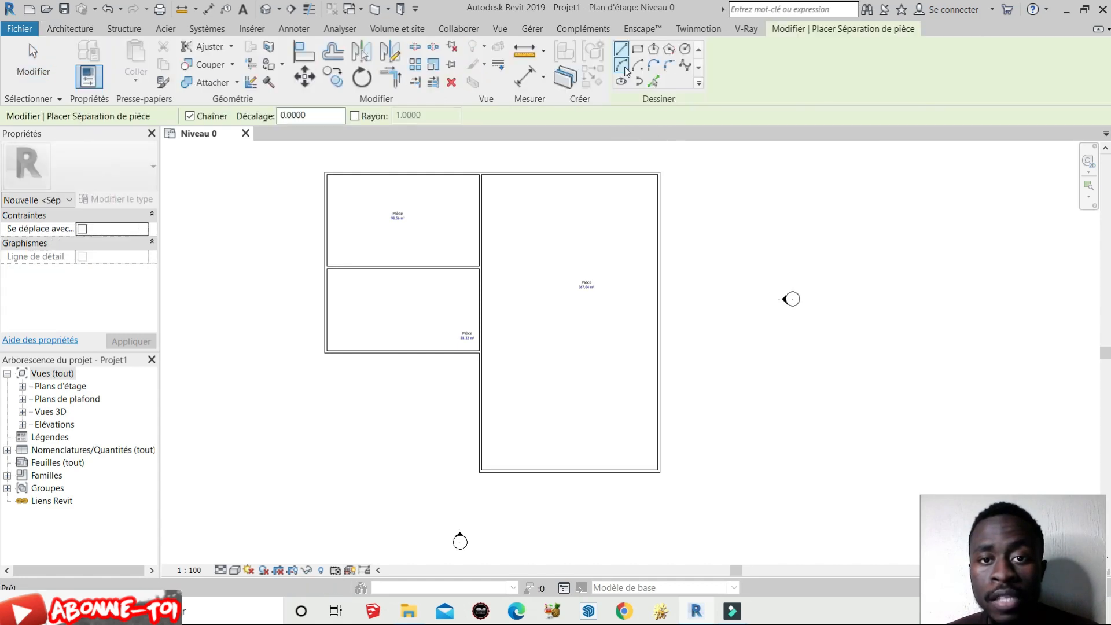
click(480, 352)
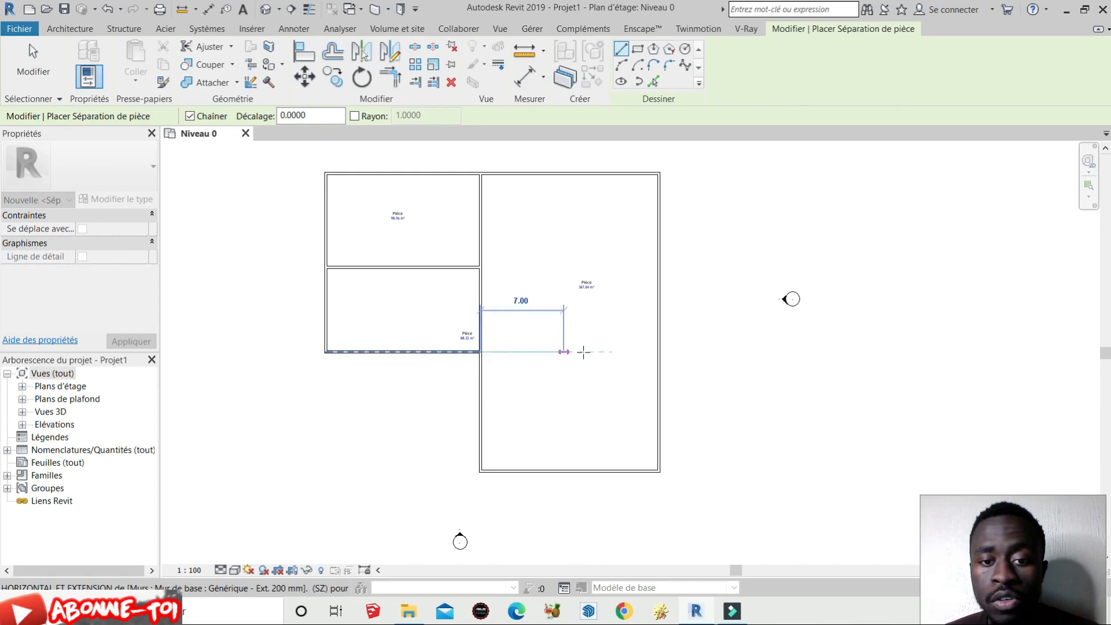
click(652, 353)
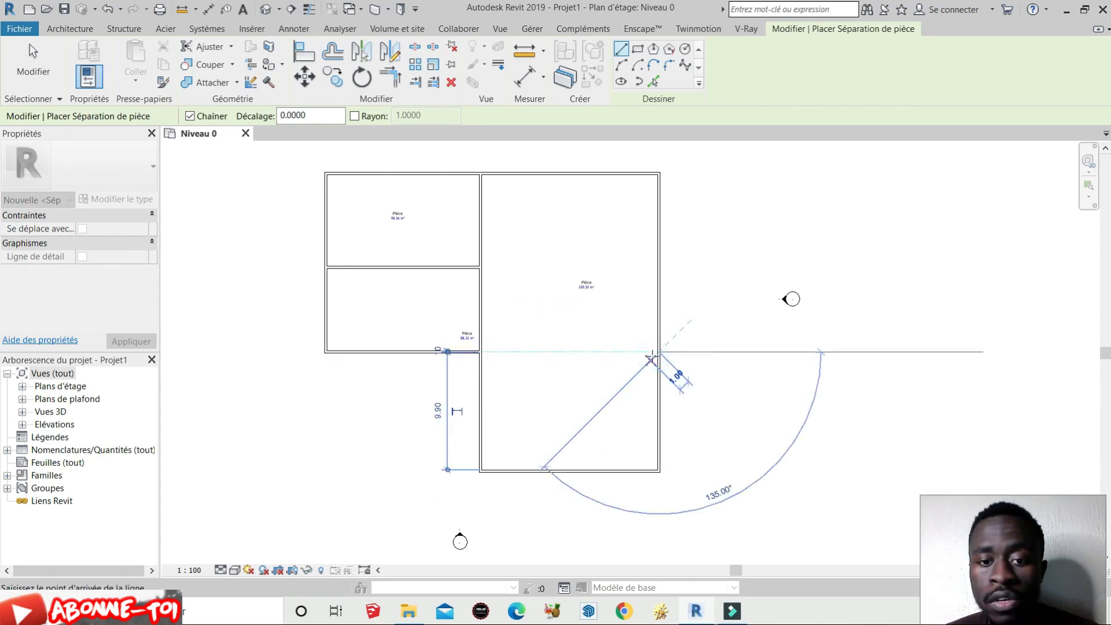
key(Escape)
scroll(590, 353, up, 5)
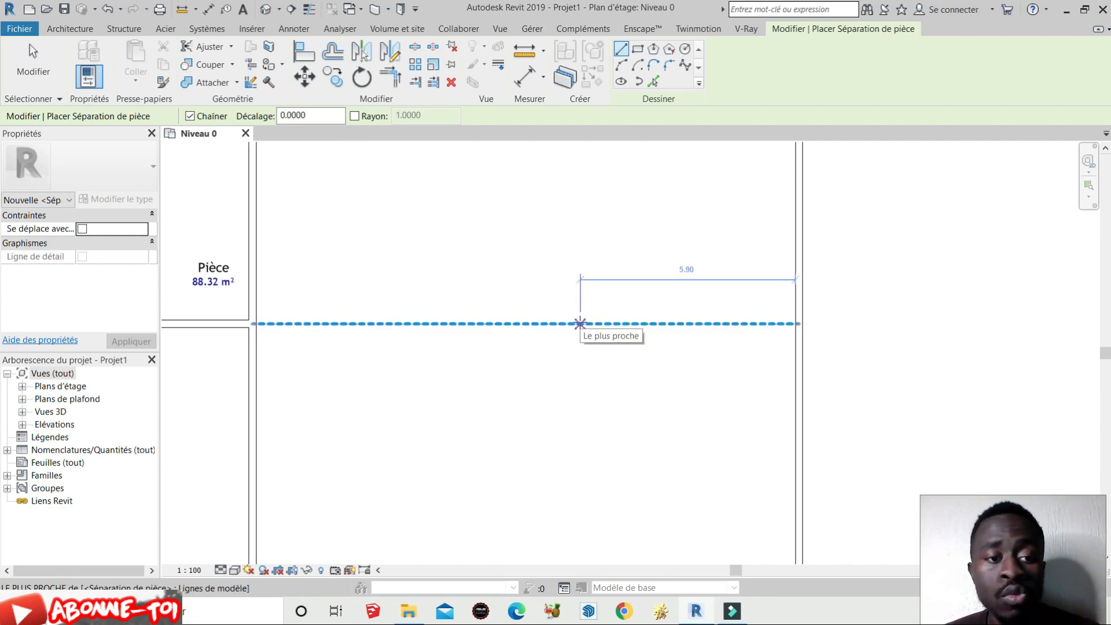
scroll(596, 324, down, 5)
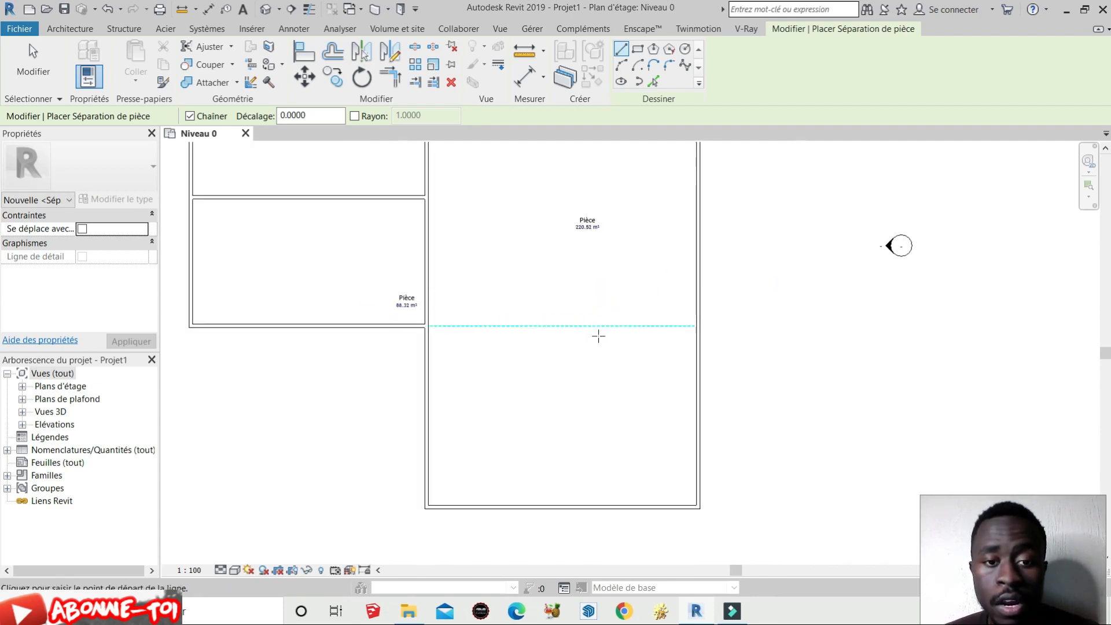
Place a tagged room in the eastern space south of the separation line and end room placement.
click(72, 30)
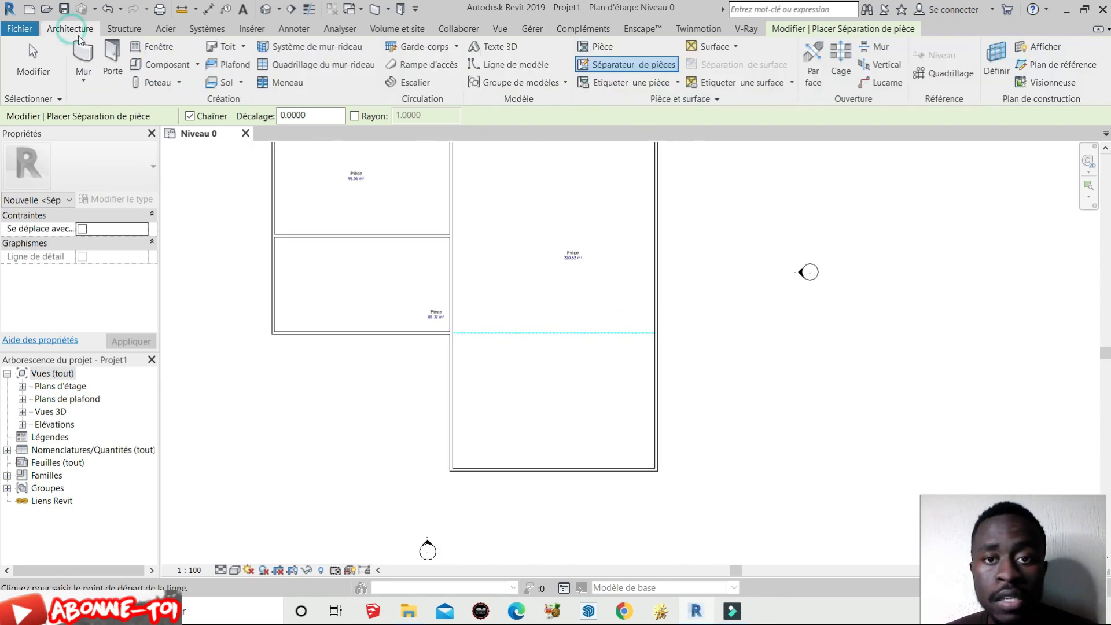
click(587, 55)
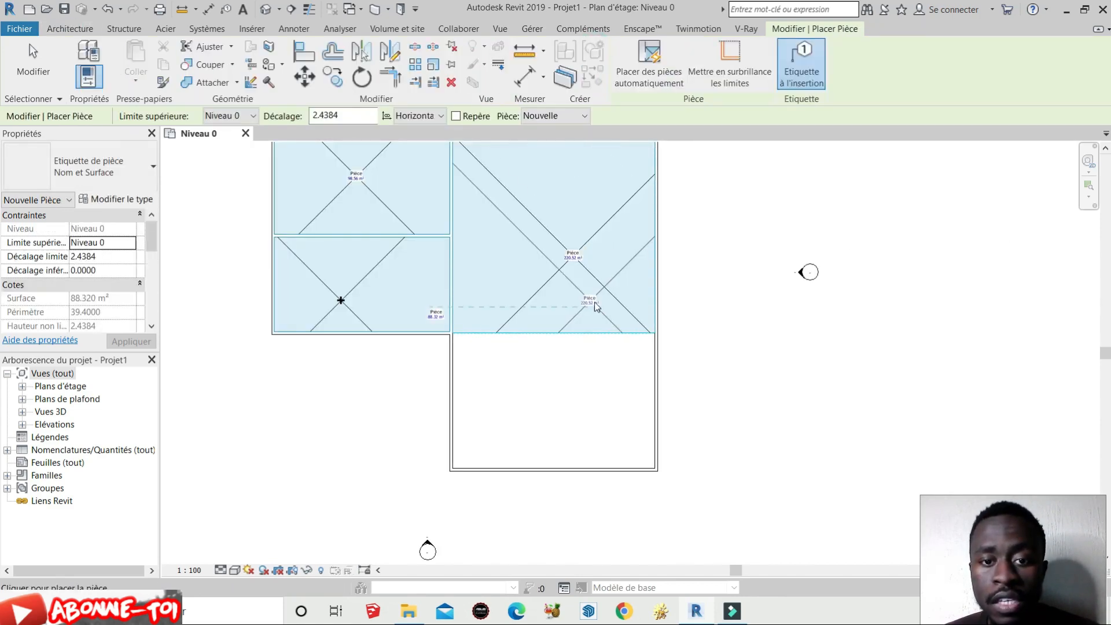
scroll(426, 369, down, 2)
scroll(608, 253, up, 1)
scroll(554, 349, up, 1)
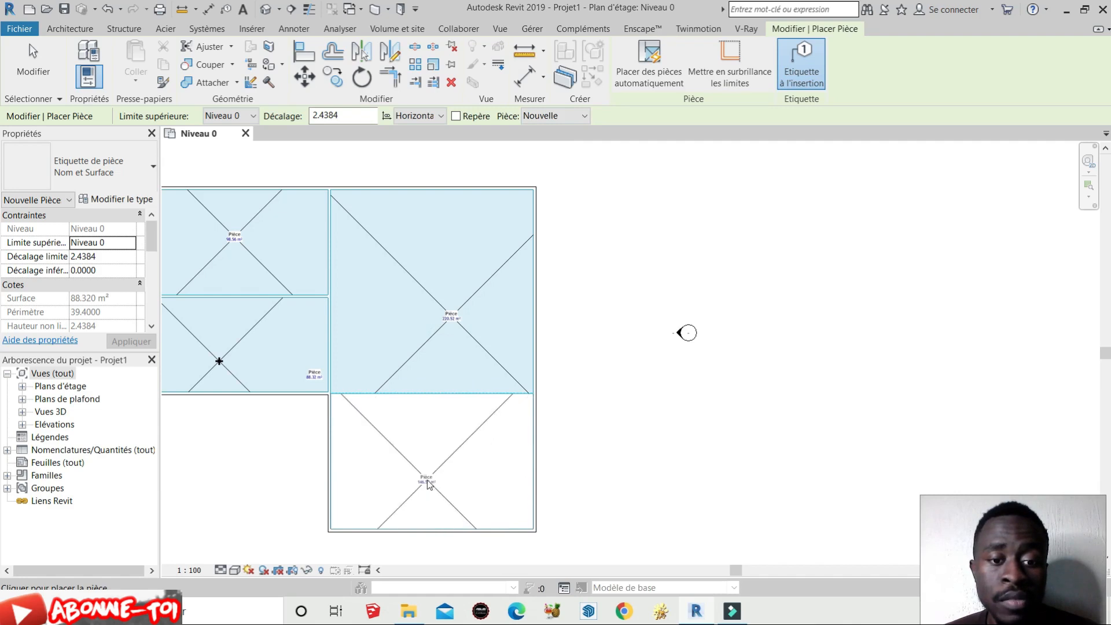
scroll(734, 324, down, 2)
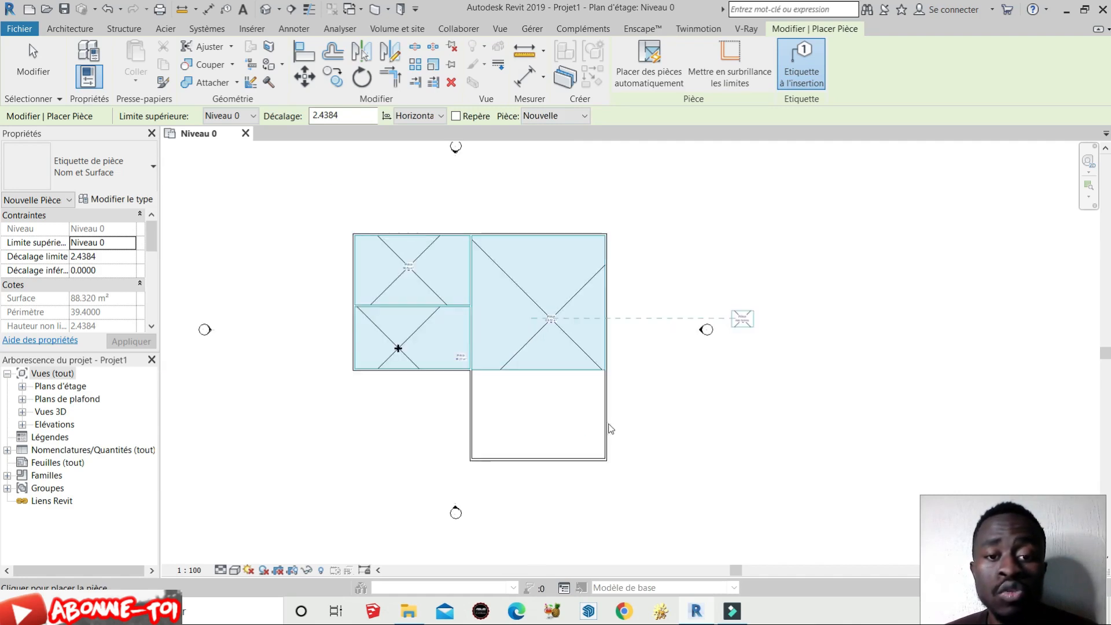
scroll(489, 451, up, 3)
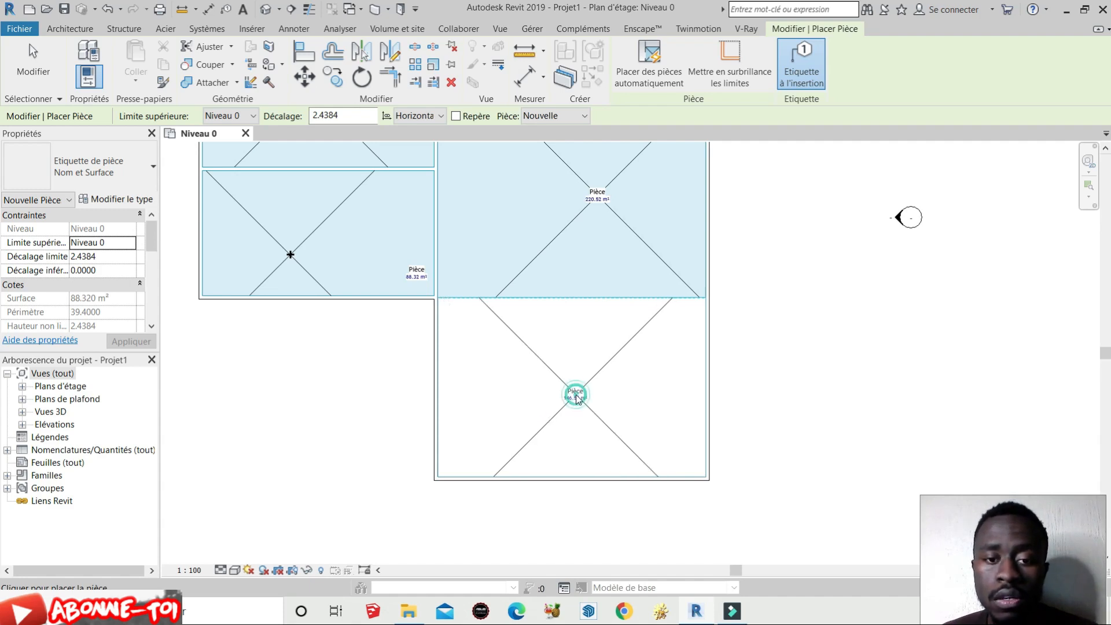
click(575, 398)
scroll(413, 418, down, 2)
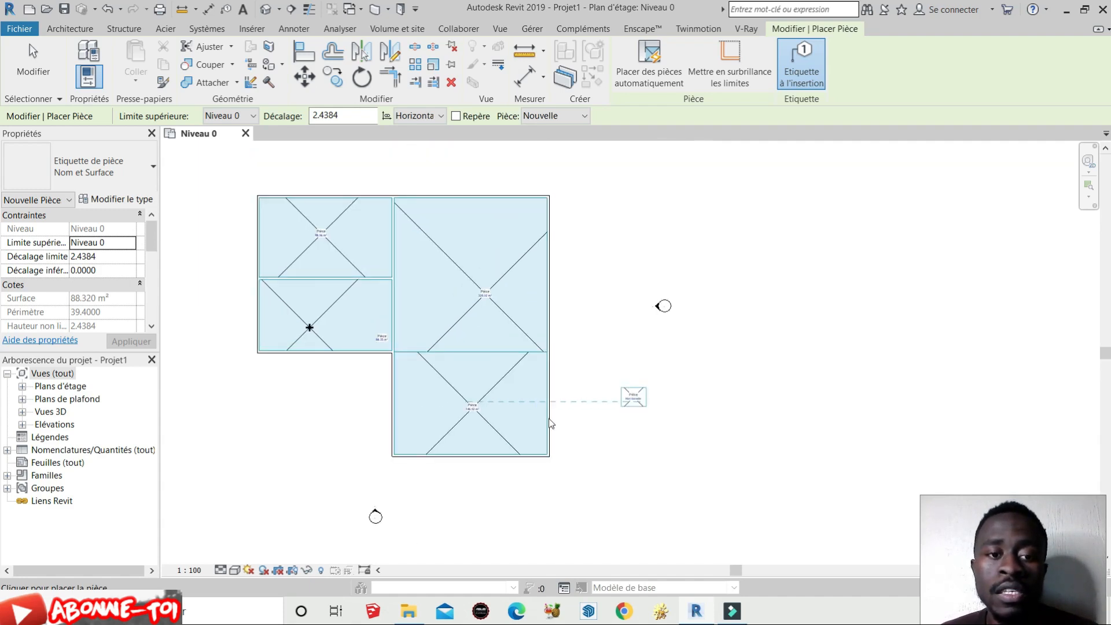
scroll(355, 229, up, 2)
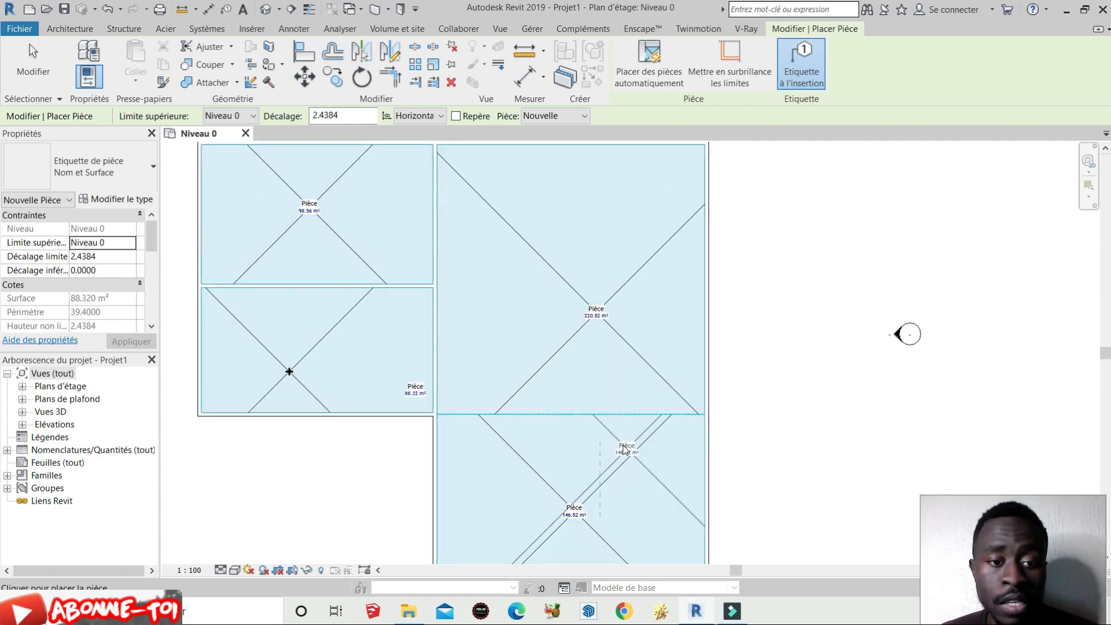
scroll(253, 367, up, 2)
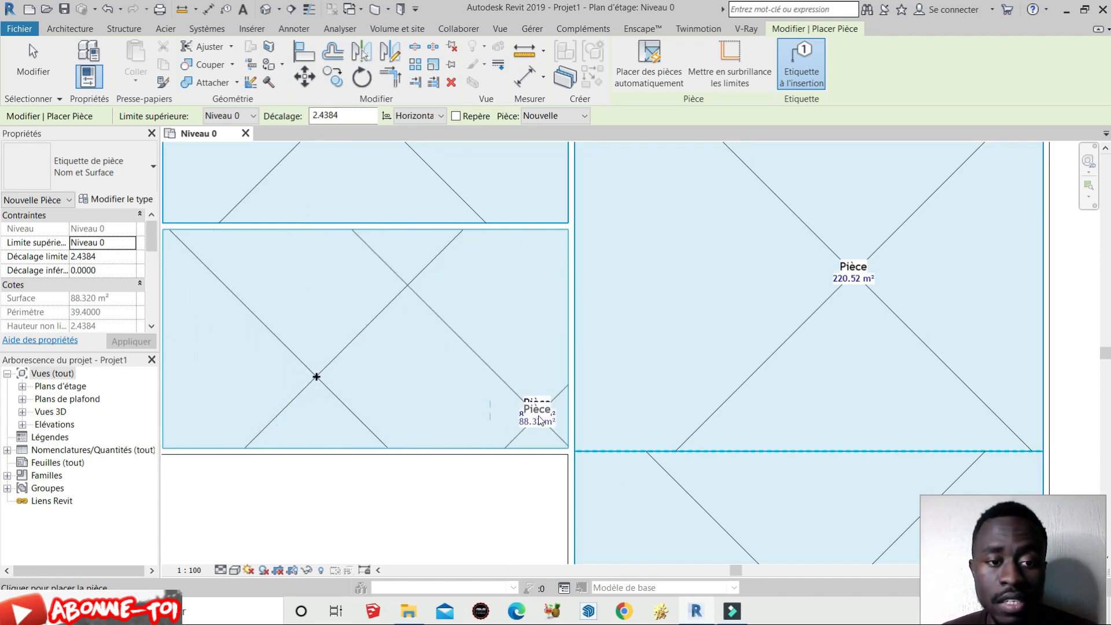
key(Escape)
Examine the lower western room's tag and its type, and select the room itself to compare the two.
scroll(642, 362, down, 2)
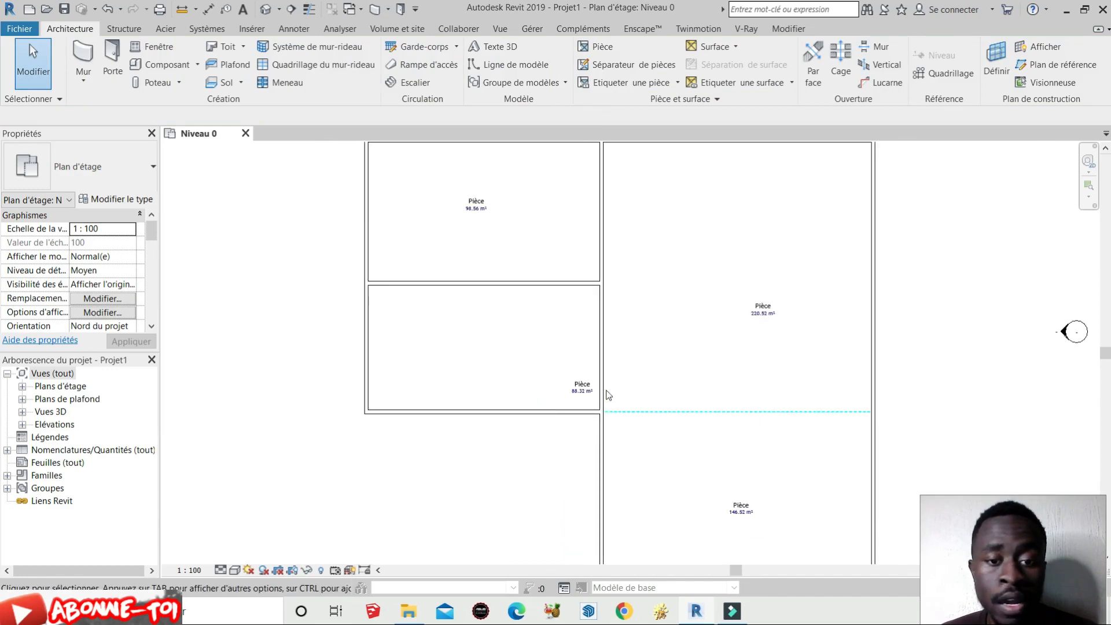
scroll(602, 390, up, 2)
scroll(564, 394, up, 2)
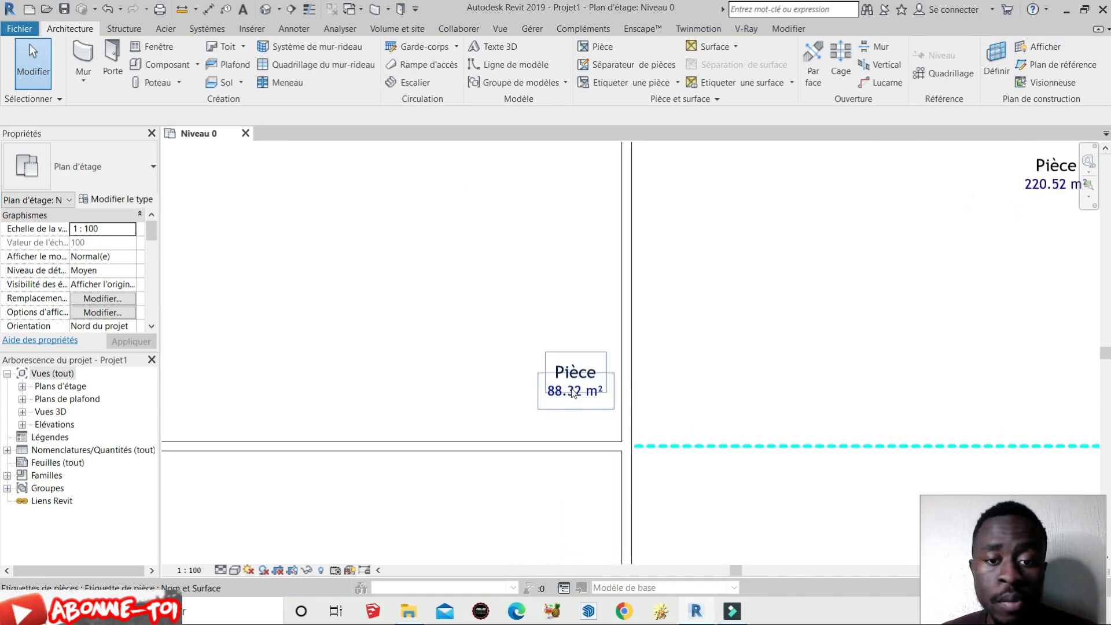
click(573, 393)
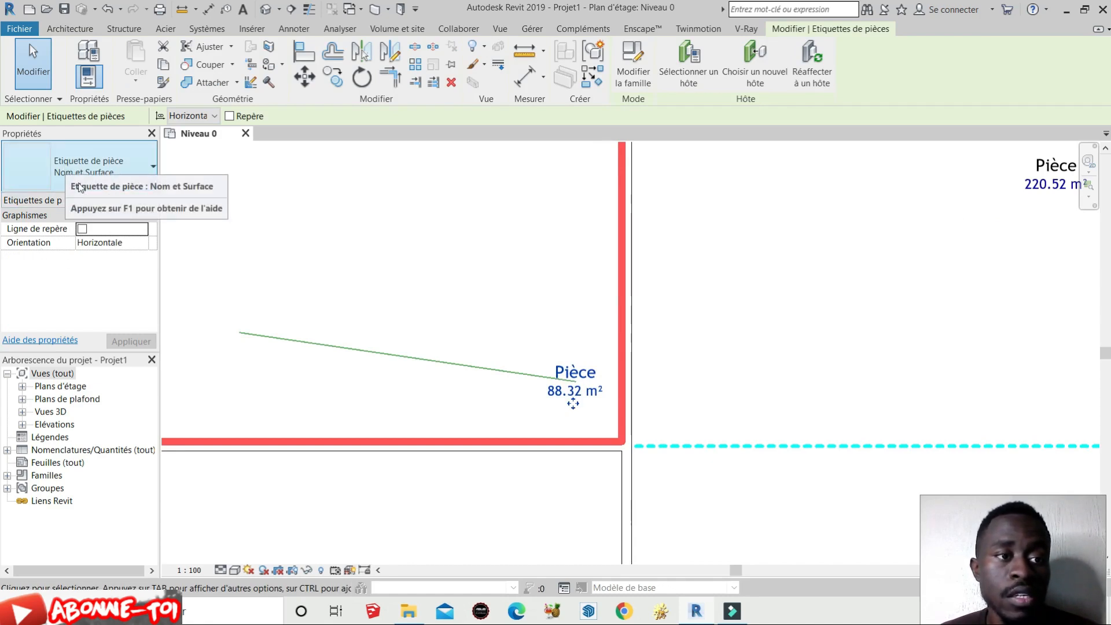
scroll(618, 463, down, 3)
click(614, 466)
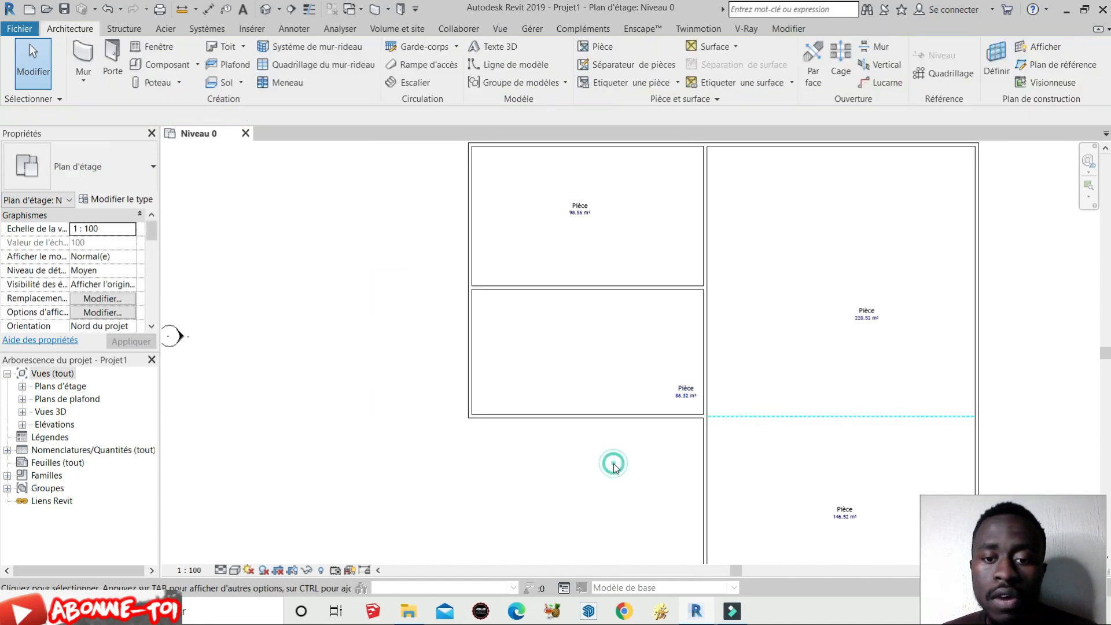
click(571, 357)
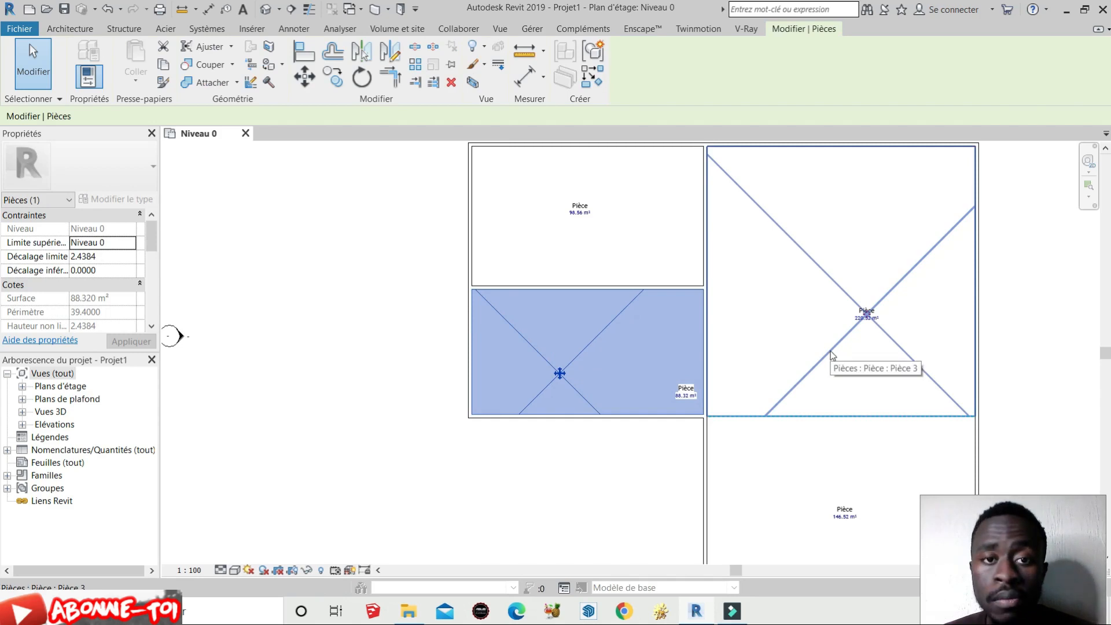
Examine the volume and room area calculation options in Calculs des surfaces et des volumes, leaving them unchanged.
click(67, 29)
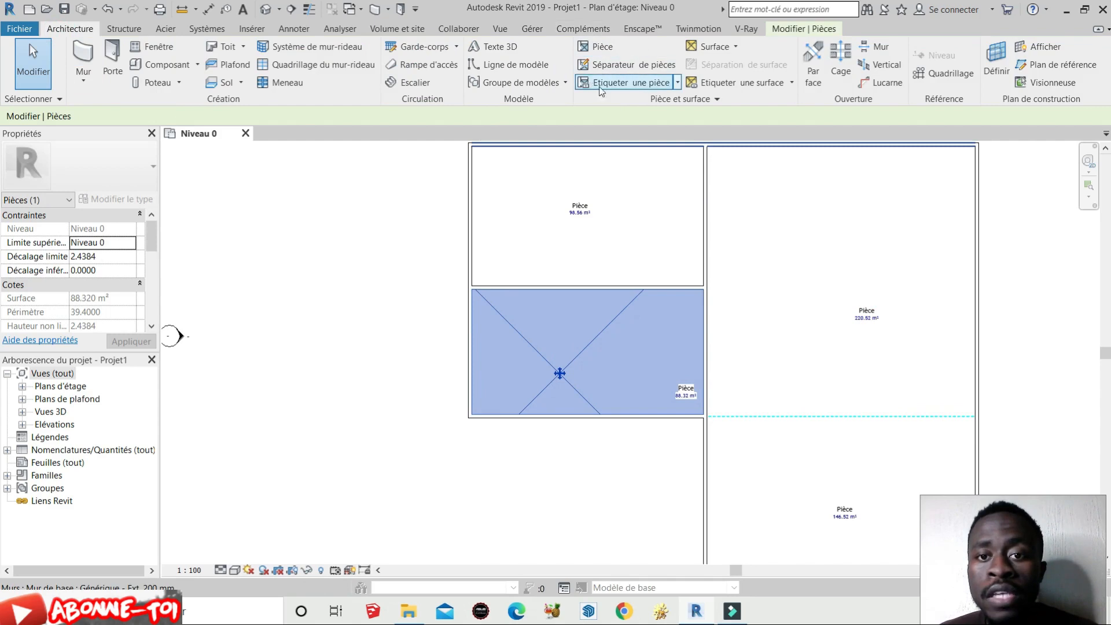
click(715, 102)
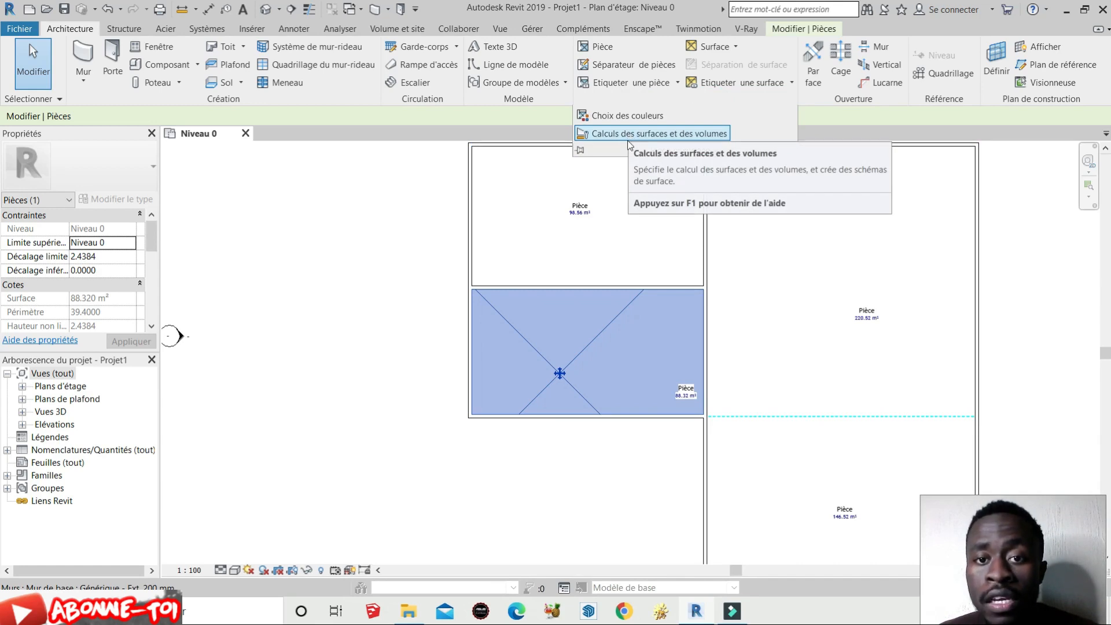
click(709, 135)
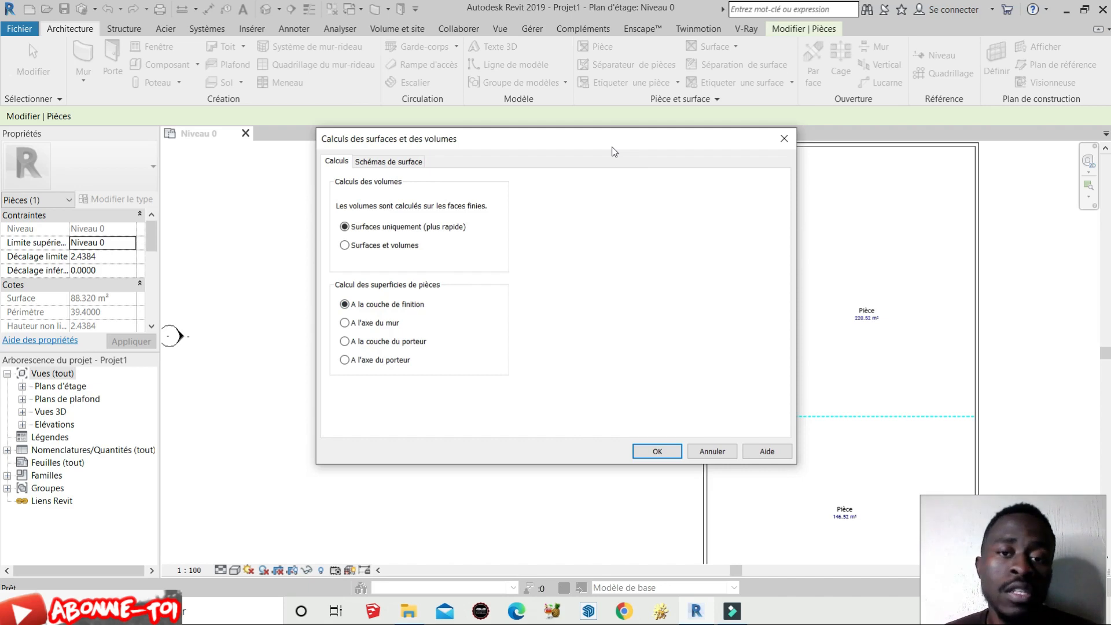
click(782, 138)
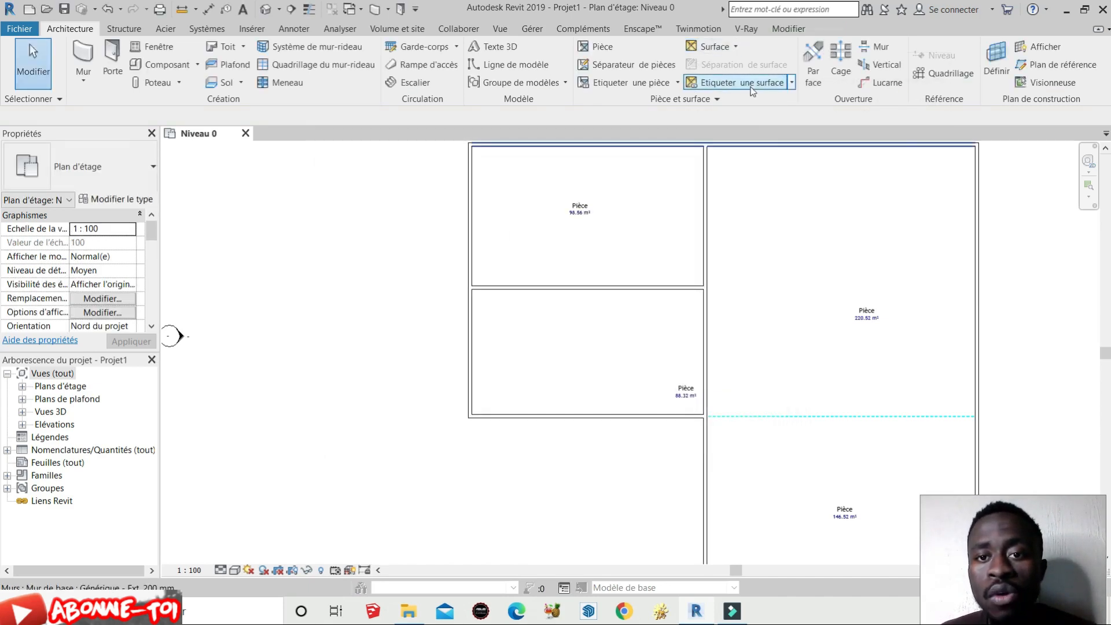
click(717, 99)
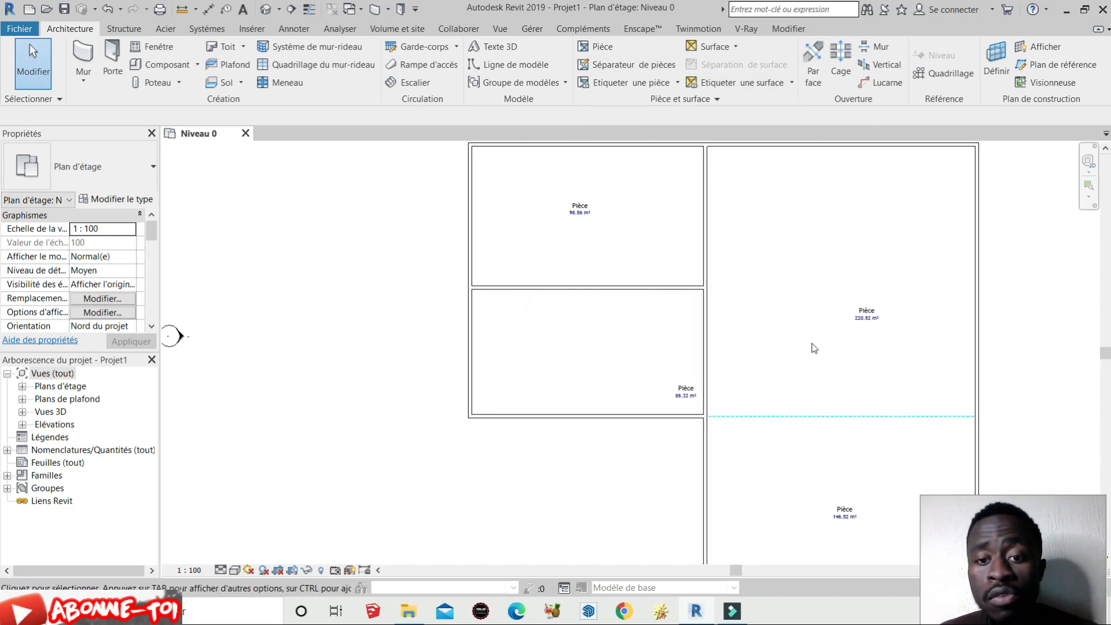
scroll(392, 329, down, 2)
scroll(600, 299, up, 2)
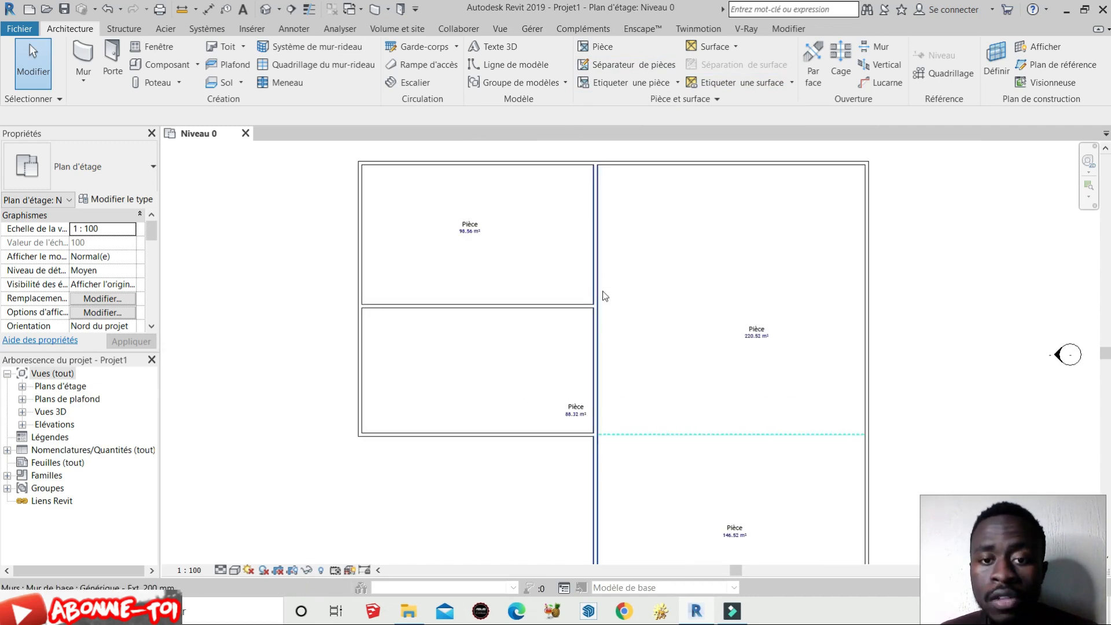